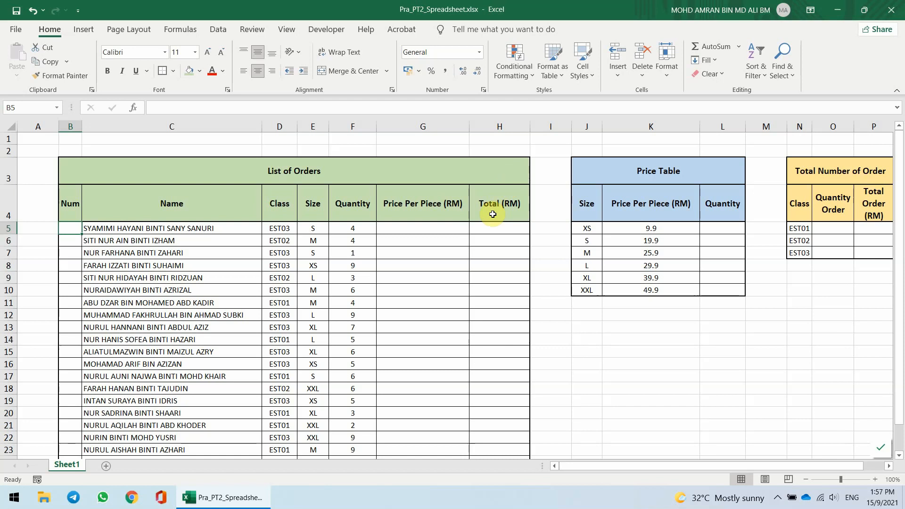
- Examine the Price Per Piece (RM) and Total (RM) cells of the first order against its name, class, size and quantity
left_click(342, 172)
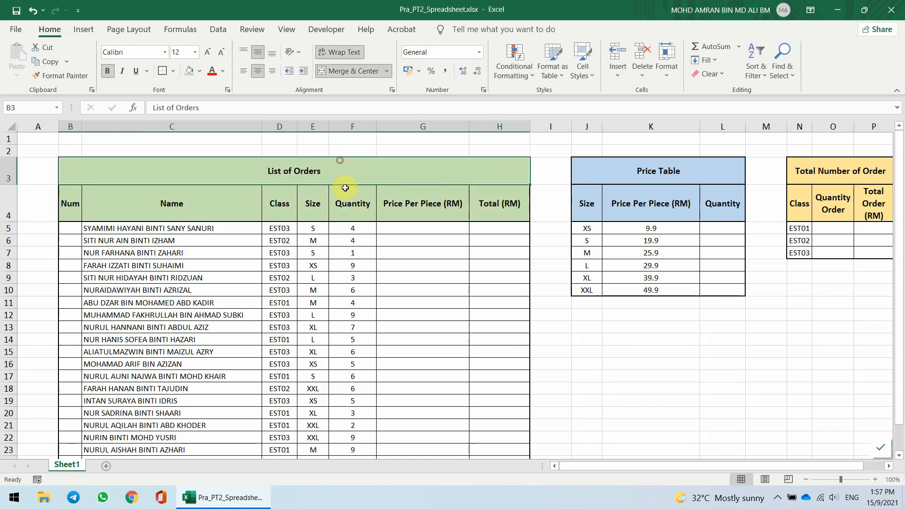
left_click(406, 230)
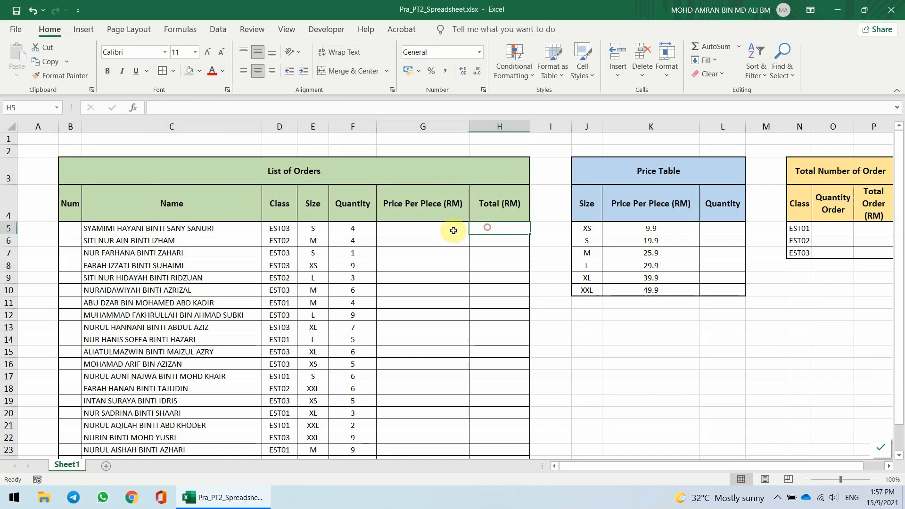
left_click(496, 232)
left_click(441, 230)
left_click(497, 233)
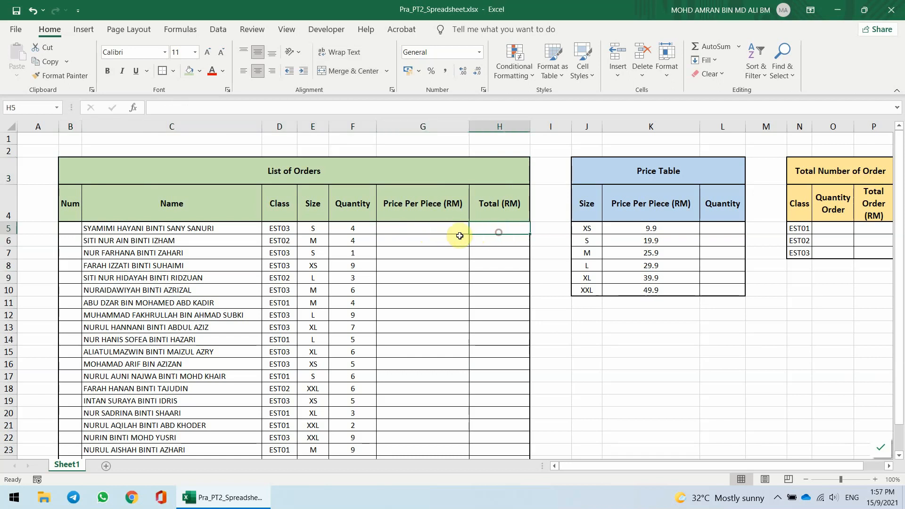
left_click(444, 231)
left_click(489, 230)
left_click(453, 229)
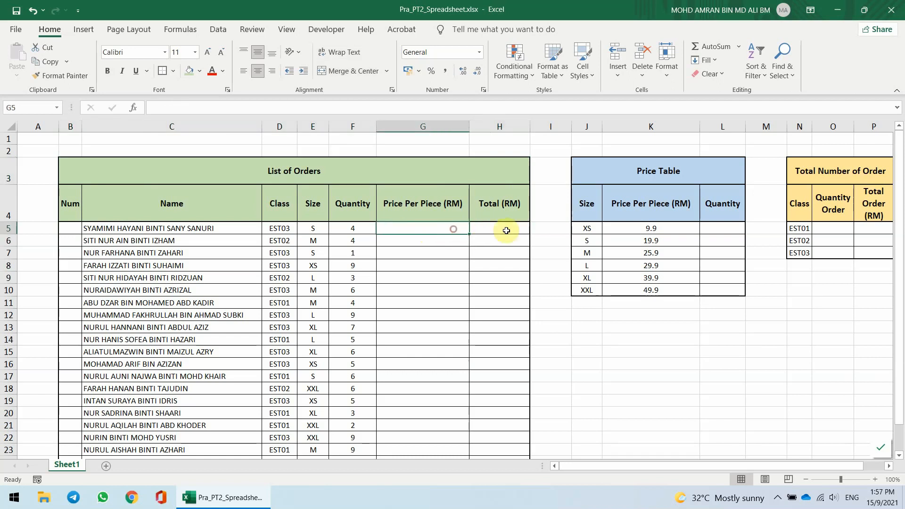
left_click(505, 229)
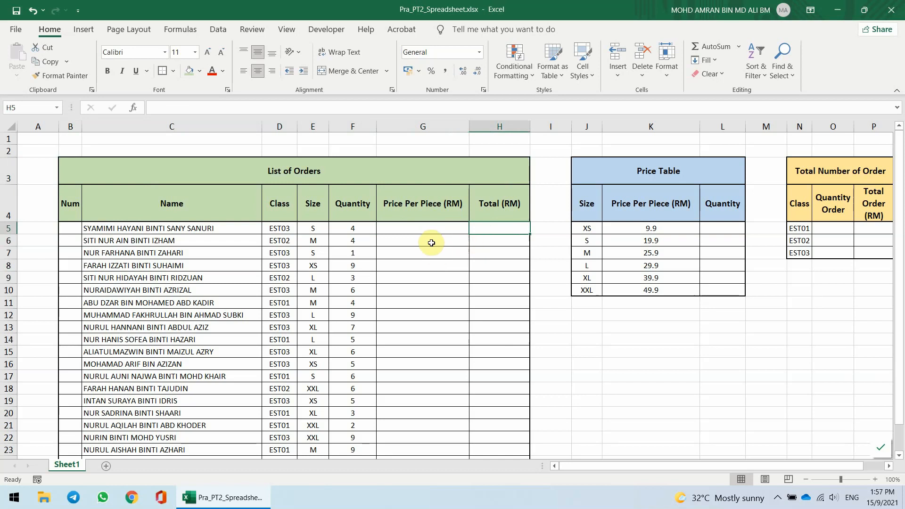
left_click(430, 228)
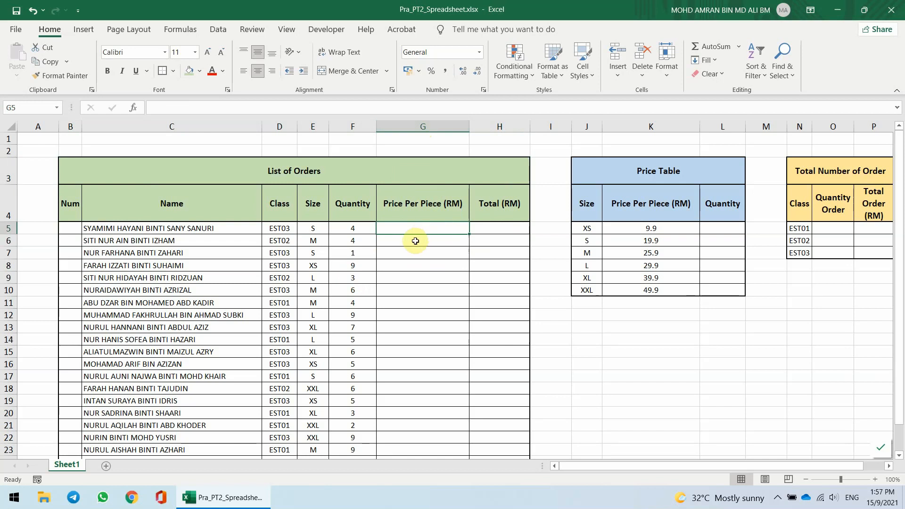
left_click(429, 230)
left_click(436, 226)
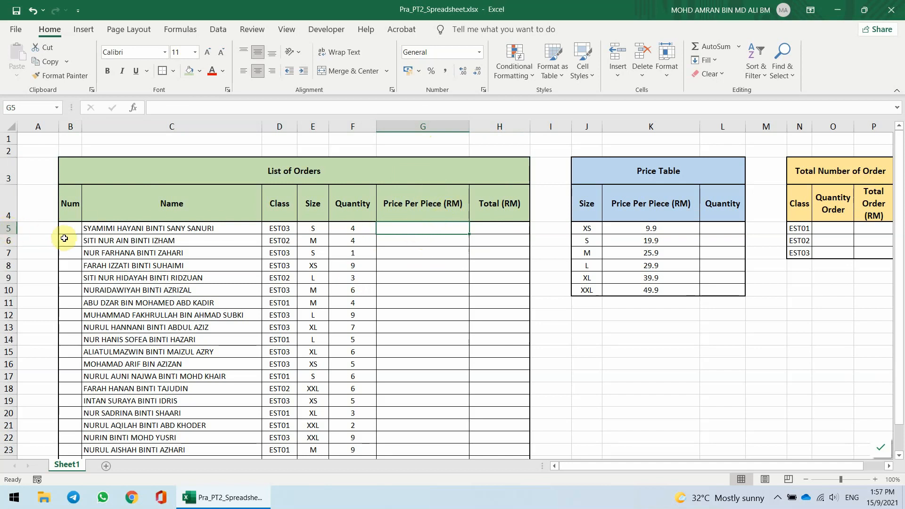
left_click(102, 230)
left_click_drag(176, 230, 342, 232)
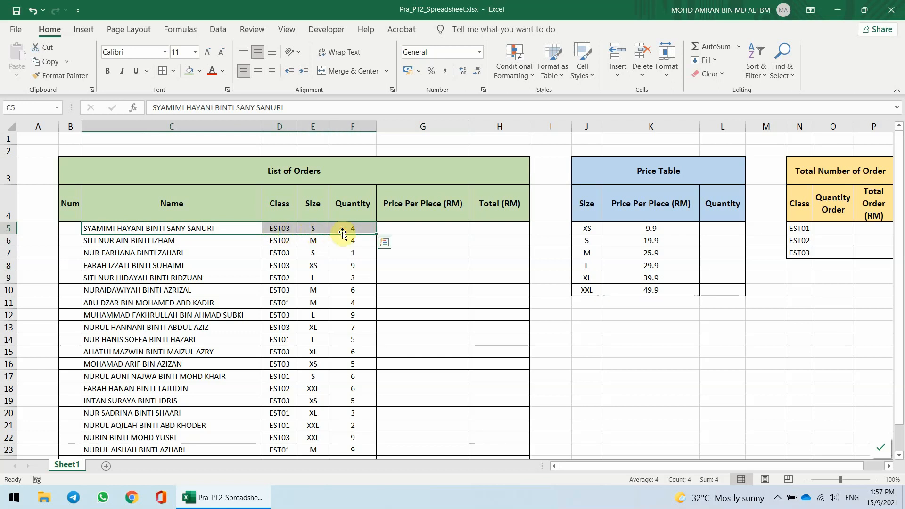
left_click(411, 233)
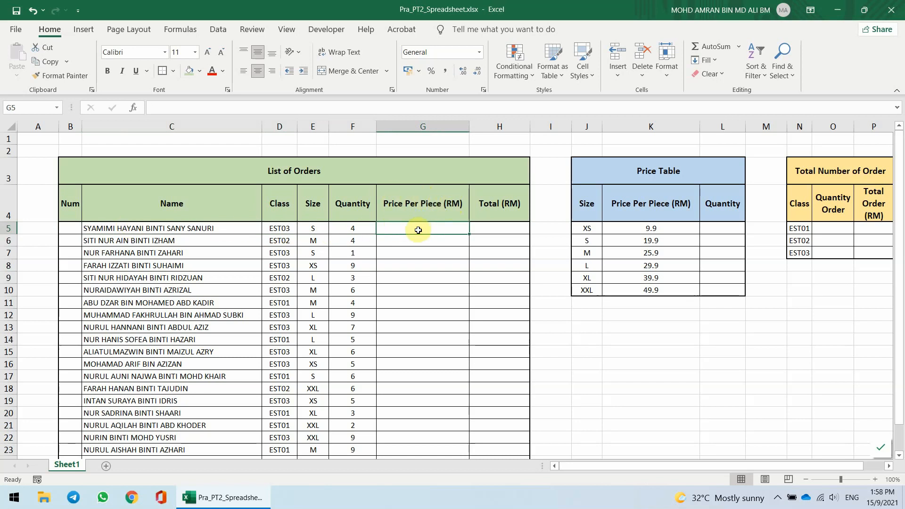
- Review each size and price per piece in the Price Table and compare them with the first order's size
left_click_drag(611, 171, 623, 289)
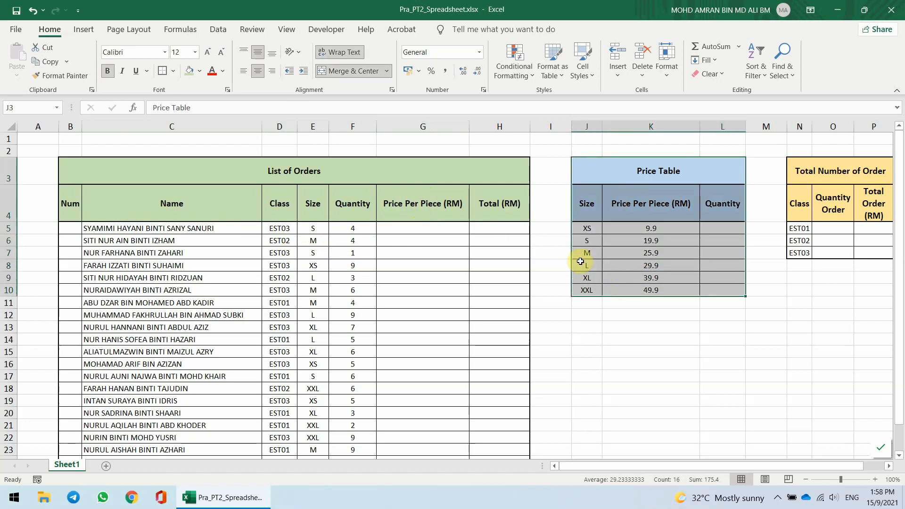
left_click(586, 227)
left_click(587, 240)
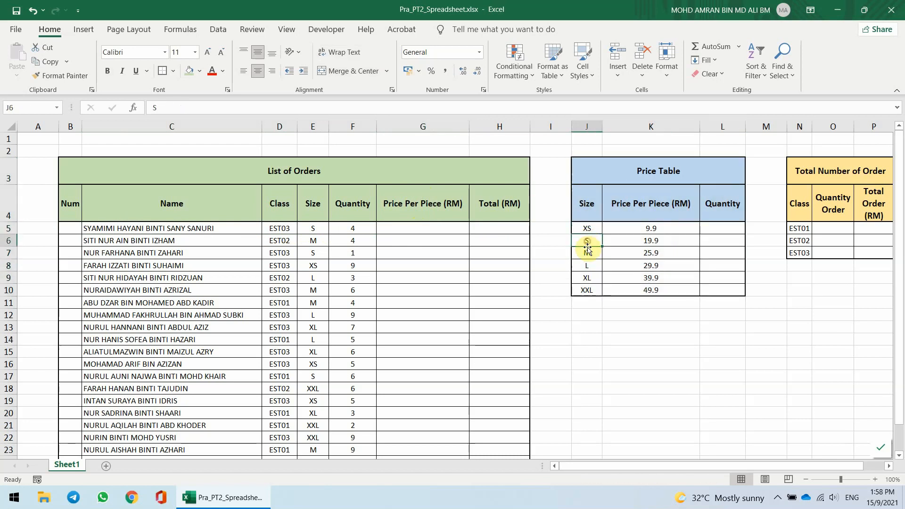
left_click(587, 251)
left_click(588, 265)
left_click(588, 278)
left_click(587, 289)
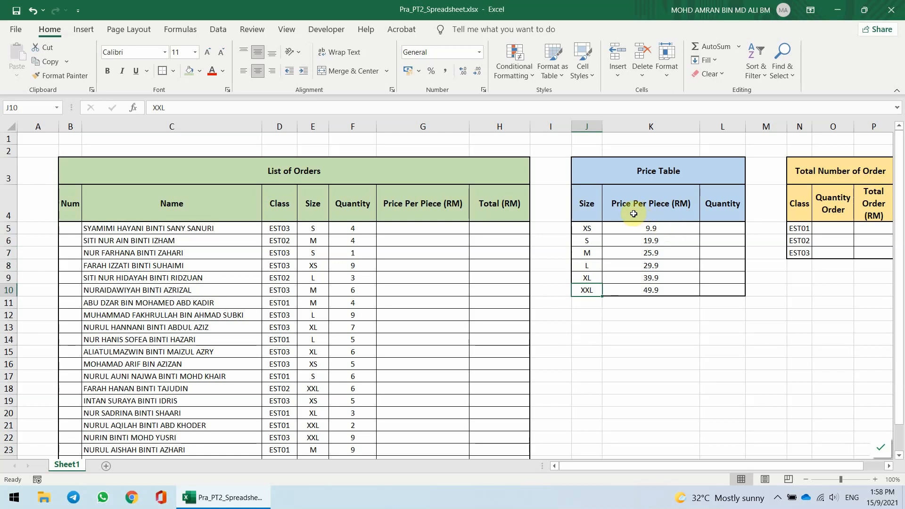
left_click(586, 230)
left_click(668, 229)
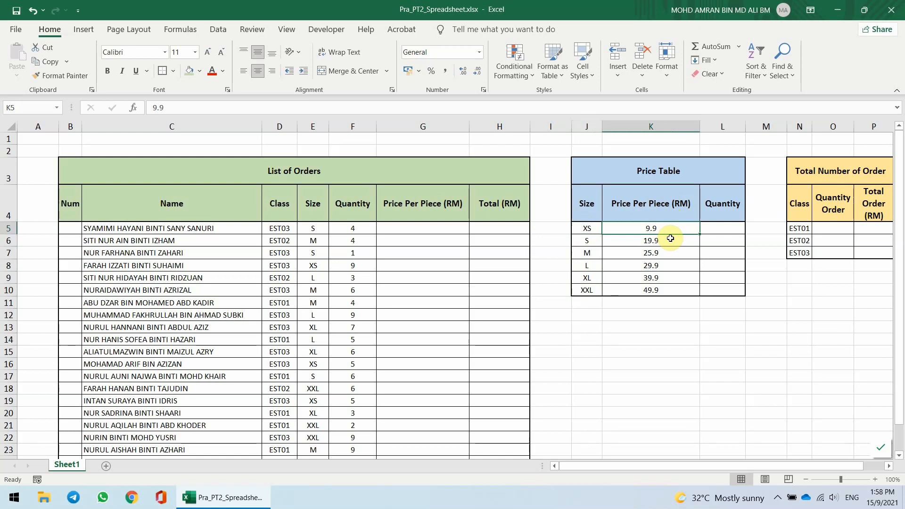
left_click(668, 242)
left_click(670, 253)
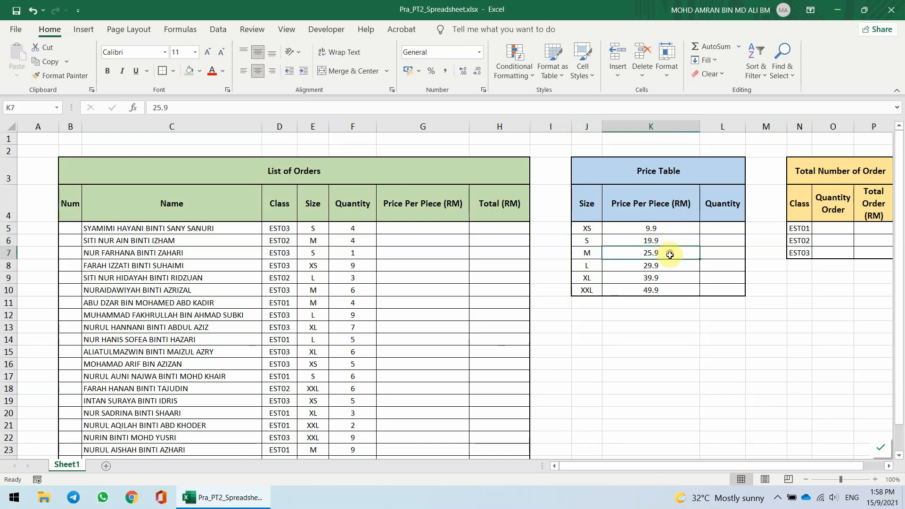
left_click(668, 291)
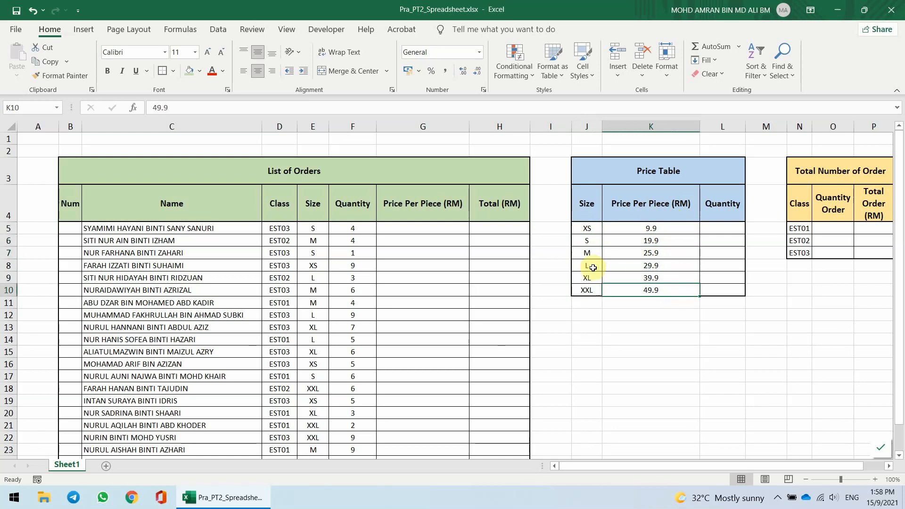
left_click(399, 228)
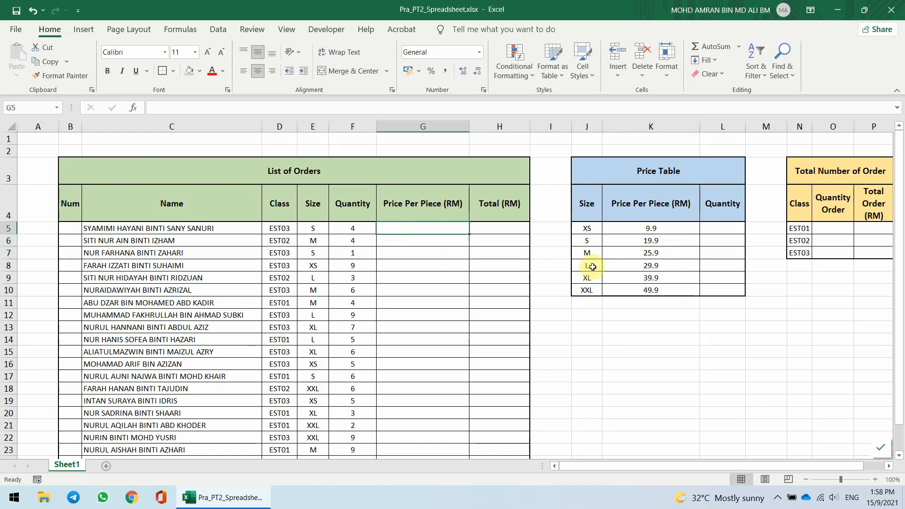
left_click_drag(633, 228, 634, 289)
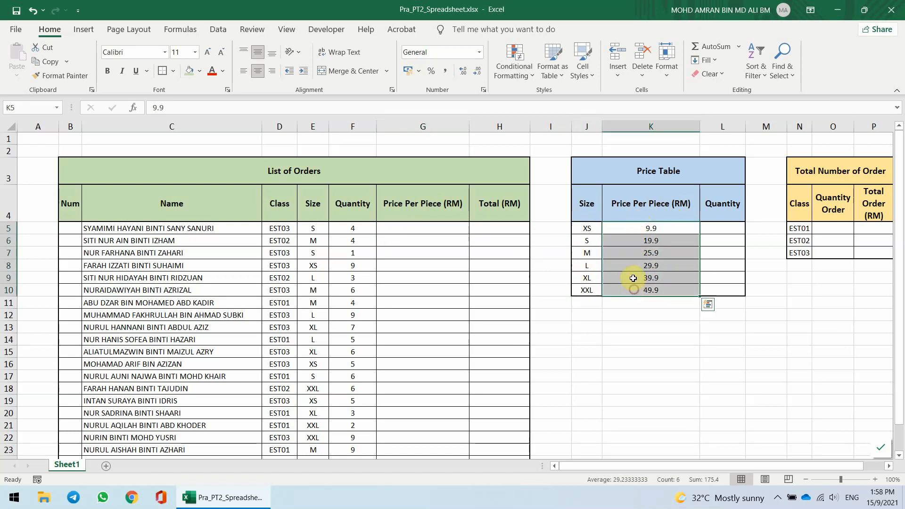
left_click(313, 230)
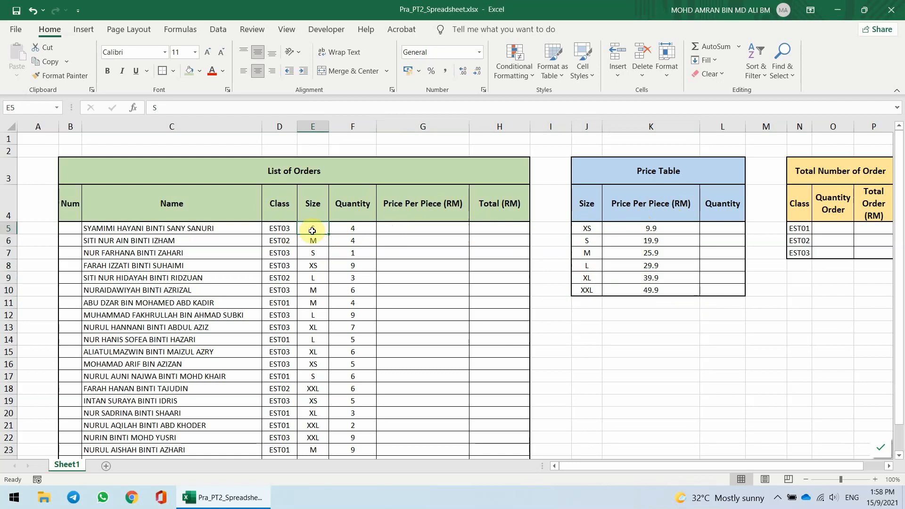
left_click(405, 227)
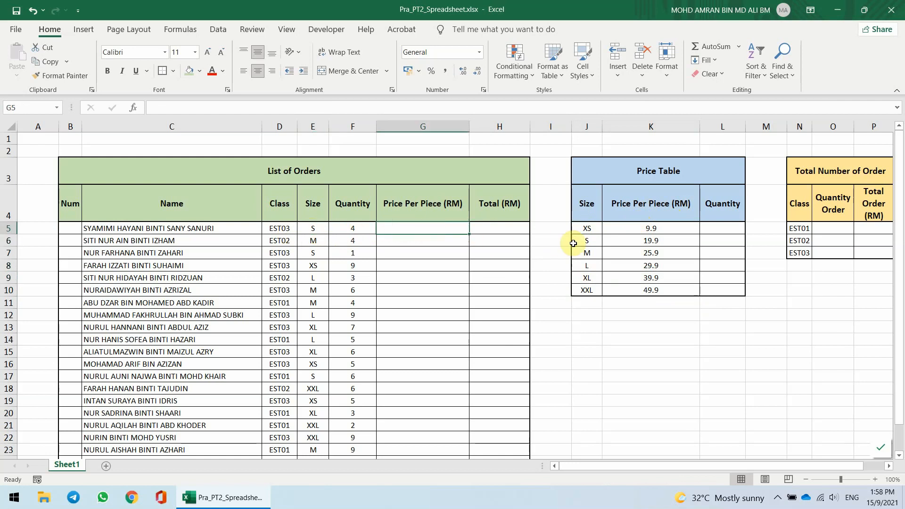
left_click_drag(625, 161, 628, 289)
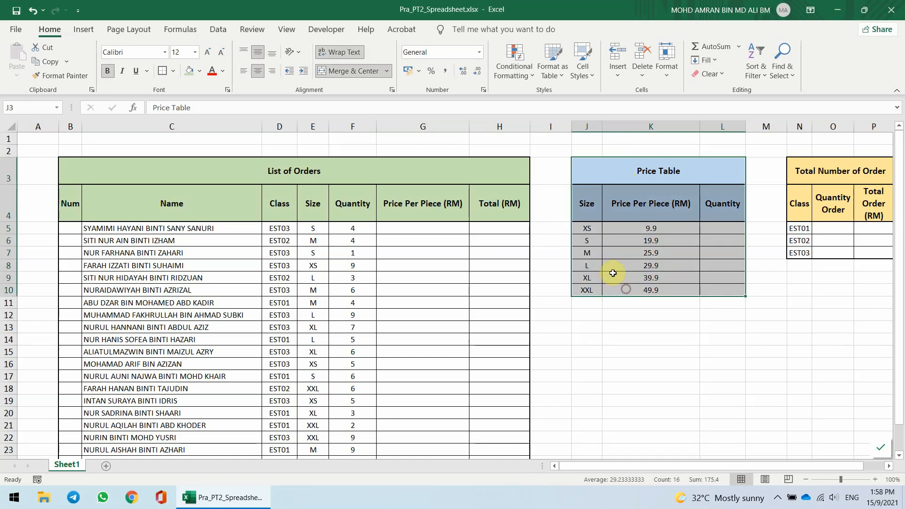
left_click(664, 242)
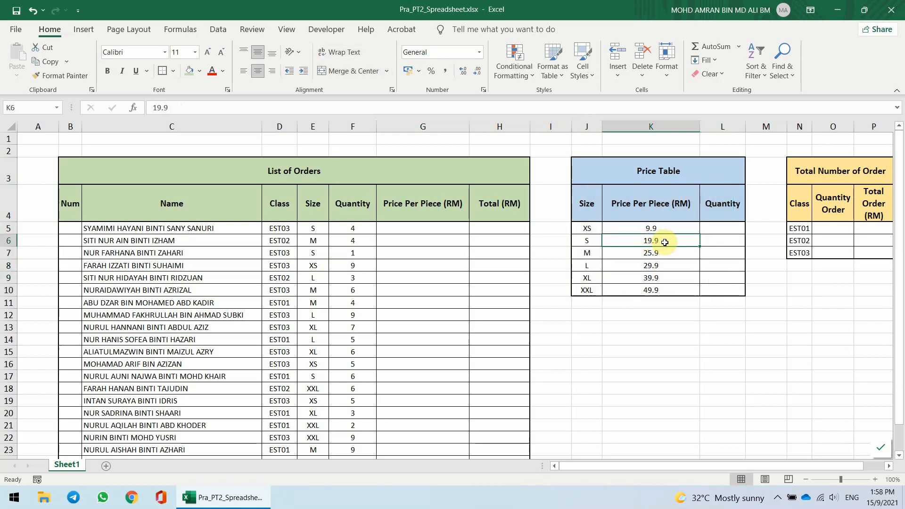
- Insert the VLOOKUP function in cell G5, the first order's Price Per Piece (RM)
left_click(426, 228)
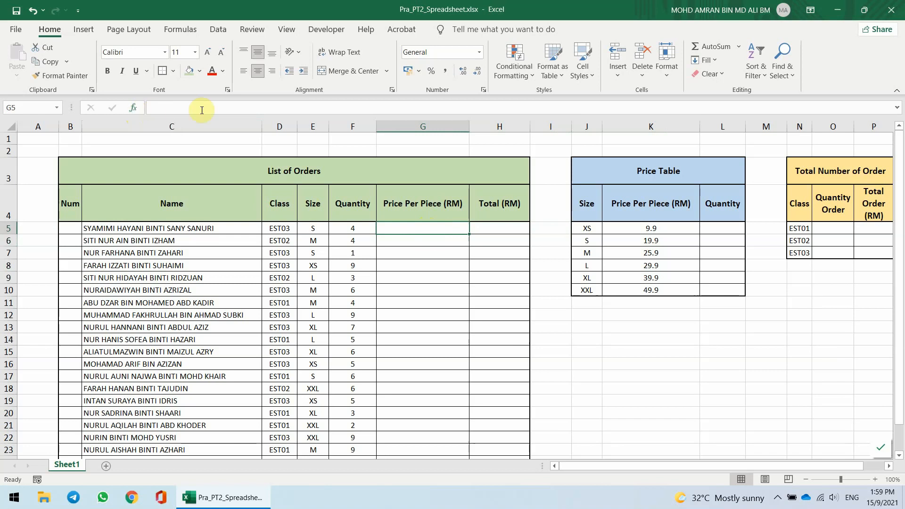
left_click(134, 109)
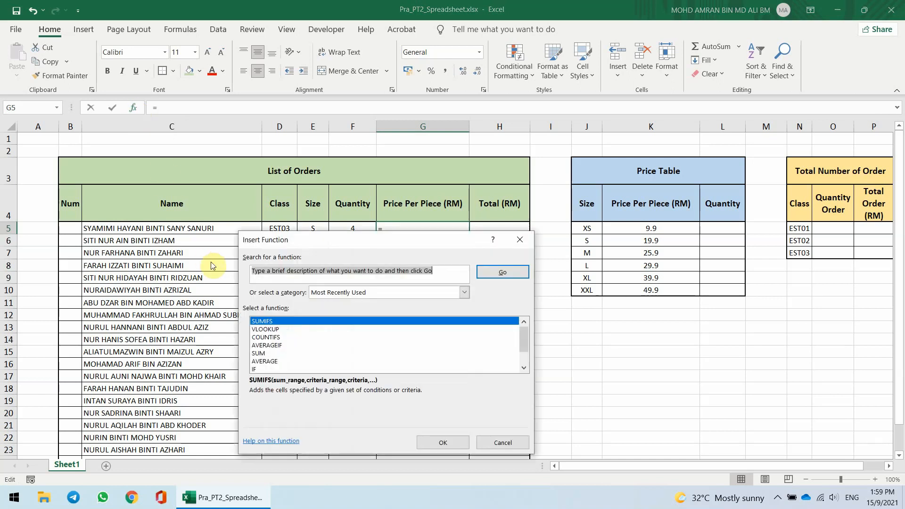
left_click(270, 331)
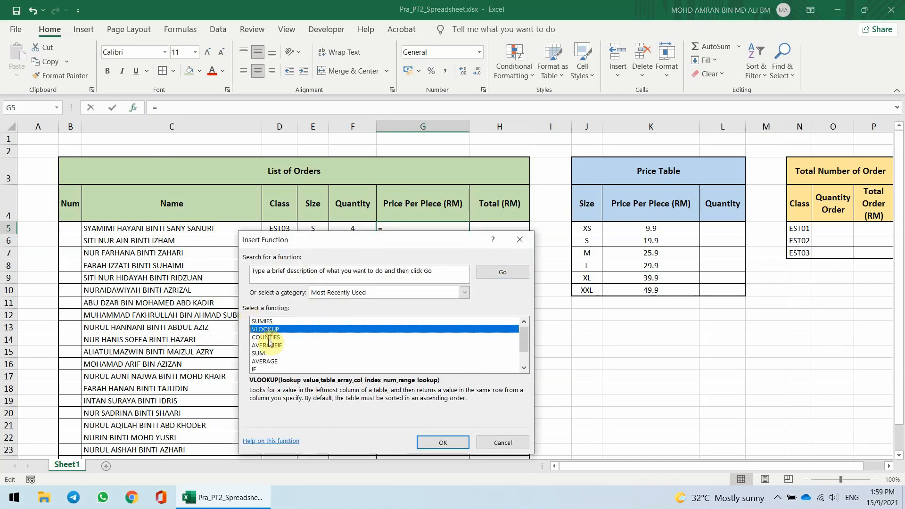
left_click(268, 337)
left_click(268, 329)
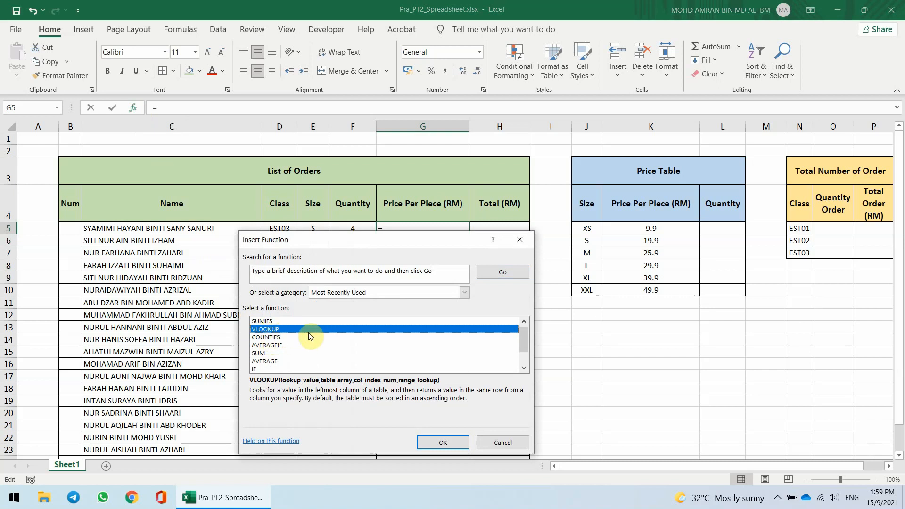
left_click(442, 443)
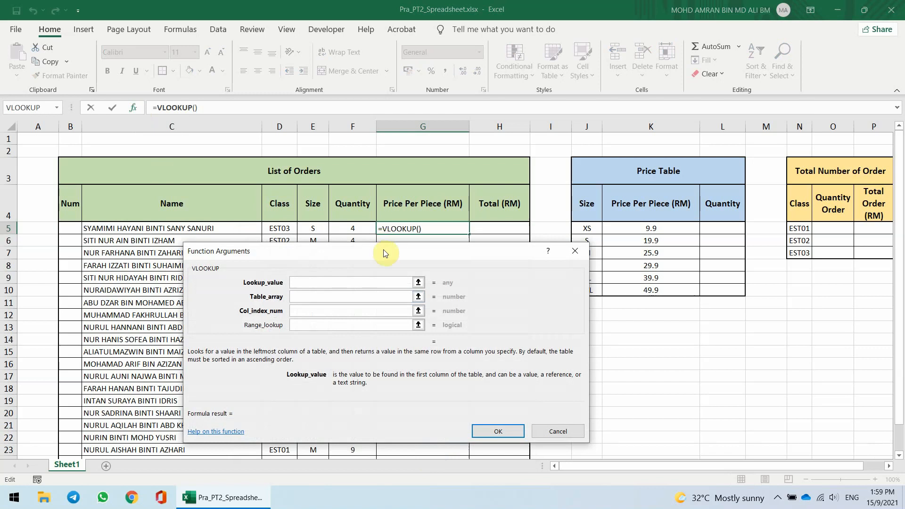
- Set the VLOOKUP Lookup_value to the first order's size in cell E5
left_click_drag(385, 253, 448, 264)
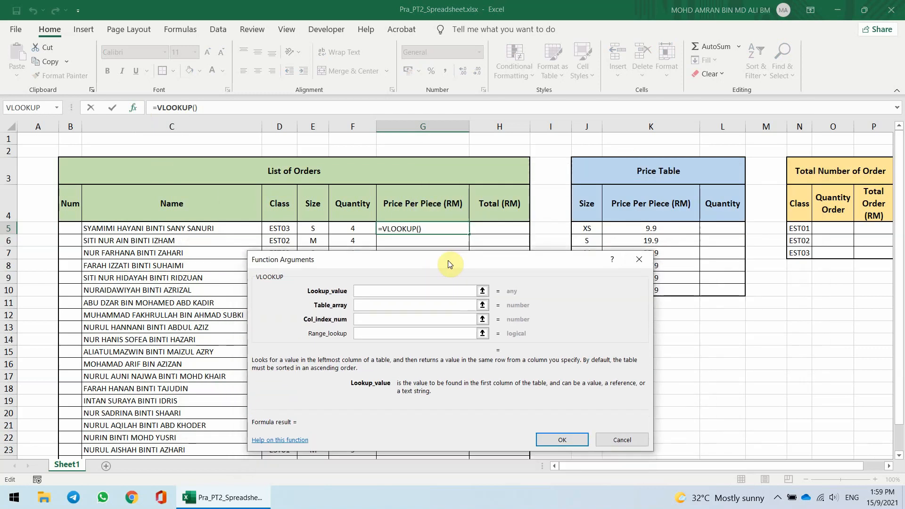
left_click(373, 291)
left_click(315, 230)
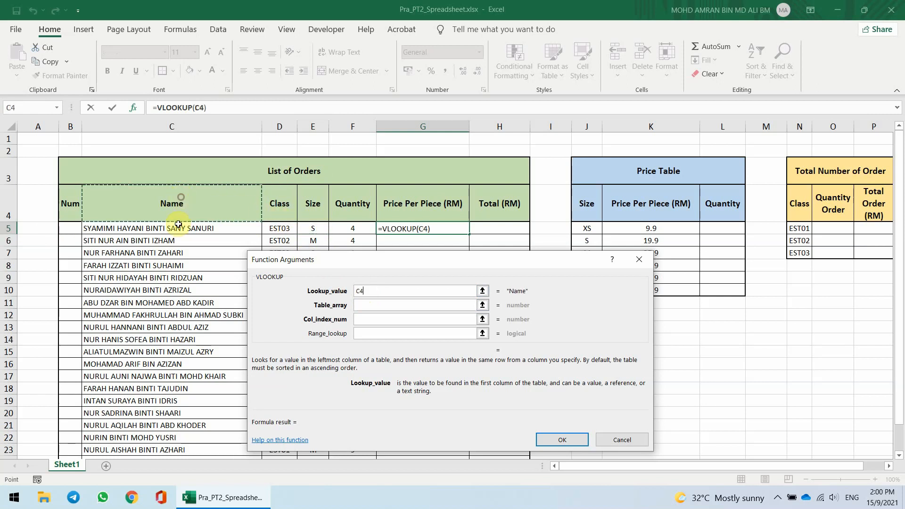
left_click(174, 253)
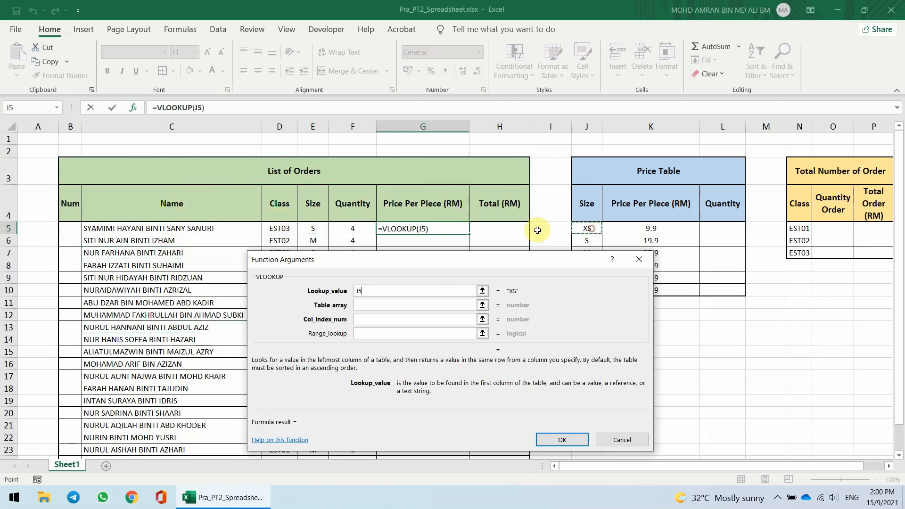
left_click(434, 213)
left_click(164, 278)
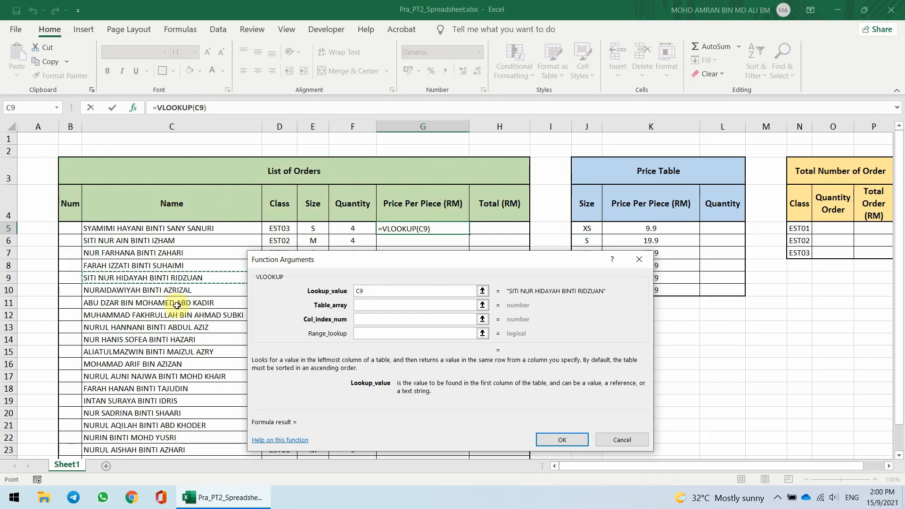
left_click(186, 239)
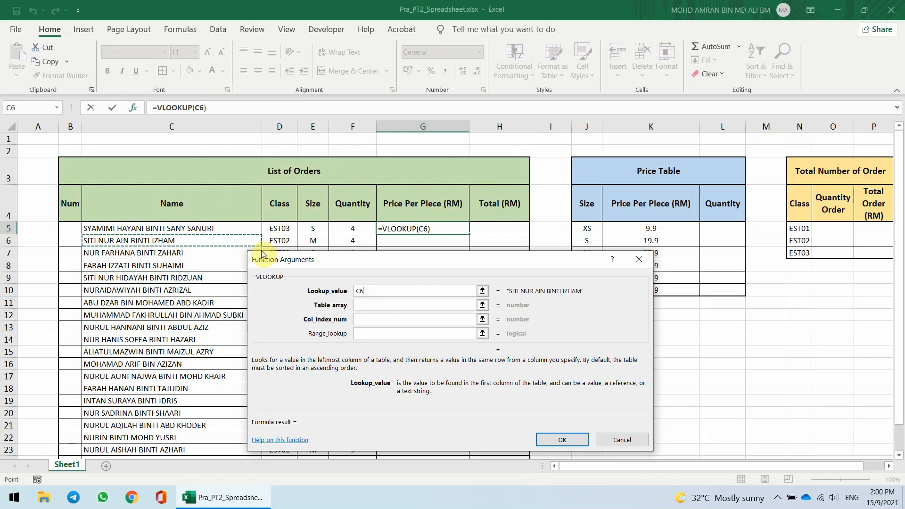
left_click(313, 230)
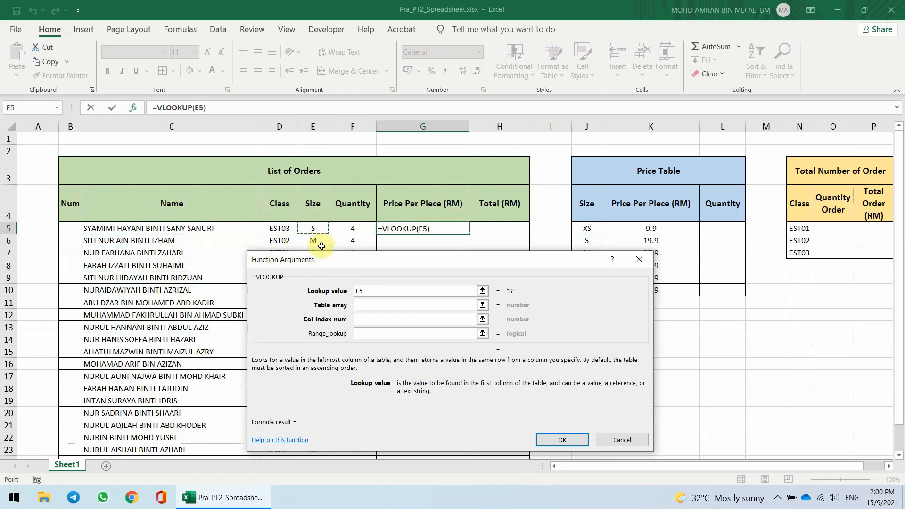
left_click(381, 292)
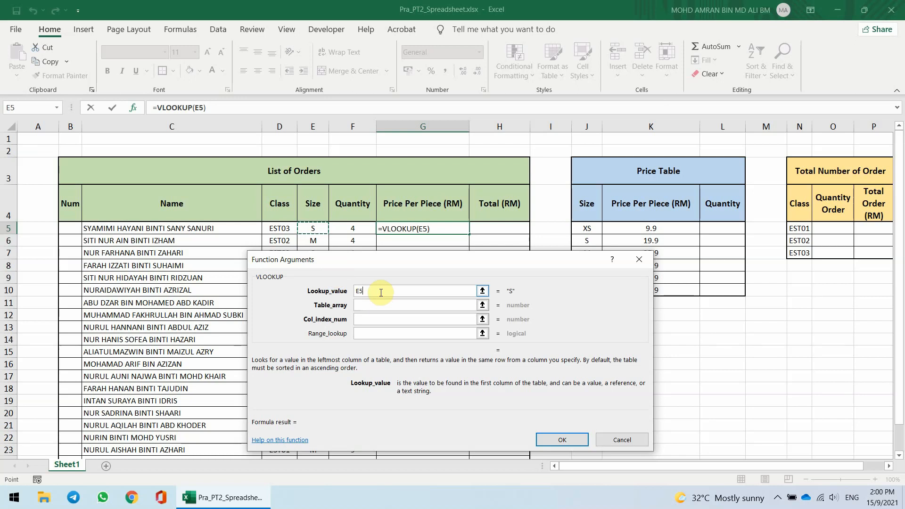
- Set the VLOOKUP Table_array to the Price Table's sizes and prices as the absolute range $J$5:$K$10
left_click(372, 308)
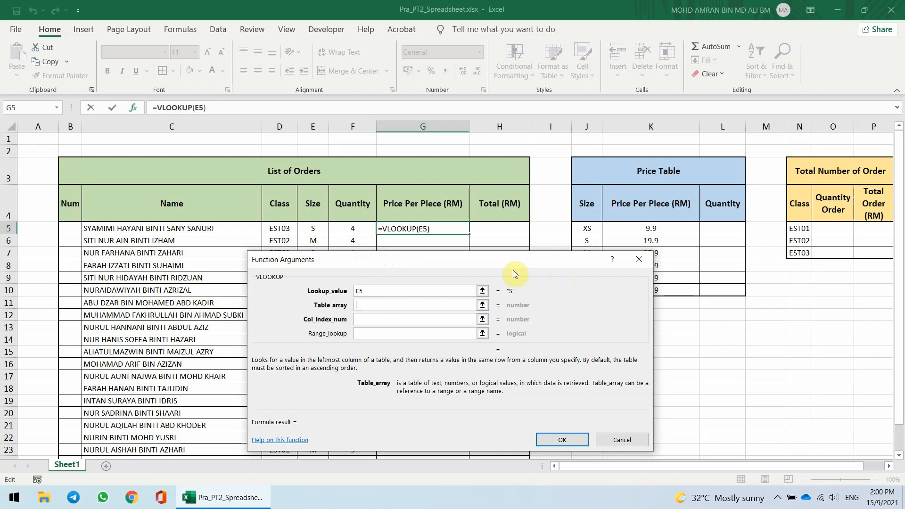
left_click_drag(515, 259, 428, 221)
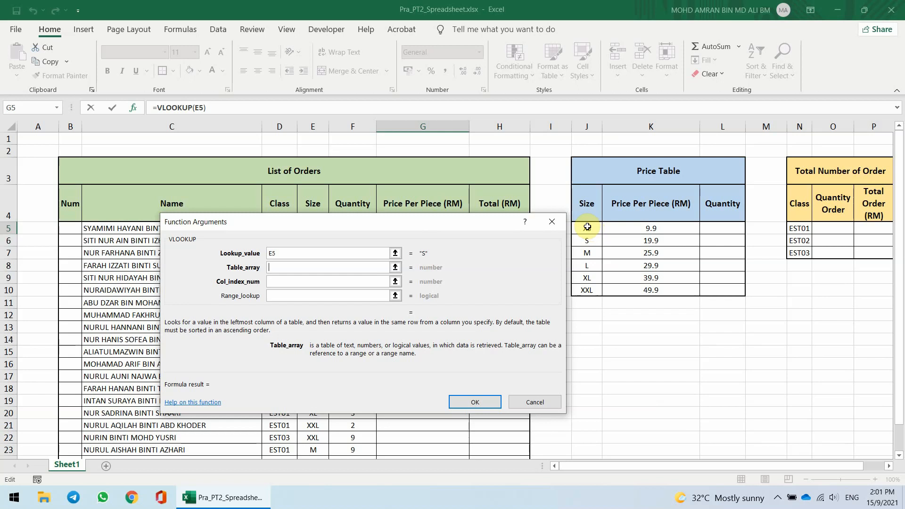
left_click_drag(586, 228, 606, 295)
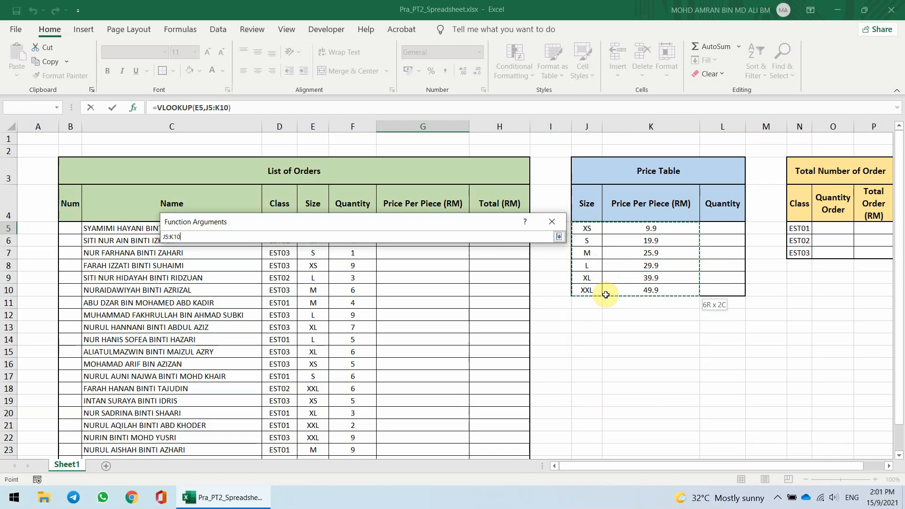
left_click_drag(606, 295, 607, 291)
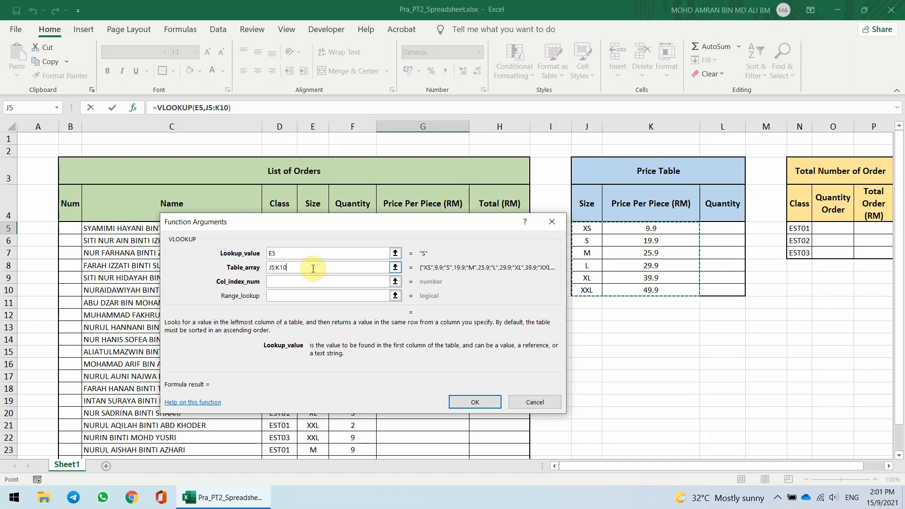
key("F4")
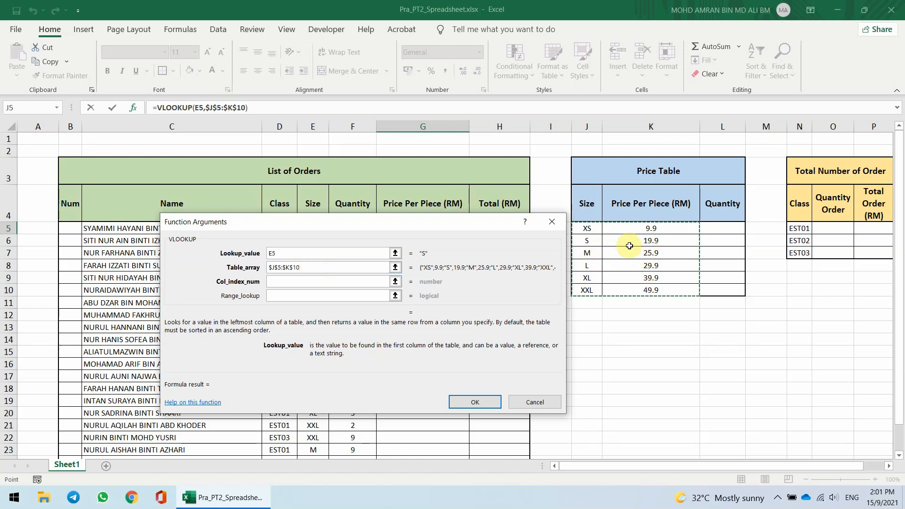
- Set Col_index_num to 2 and Range_lookup to 0, completing the VLOOKUP formula in G5
left_click(325, 285)
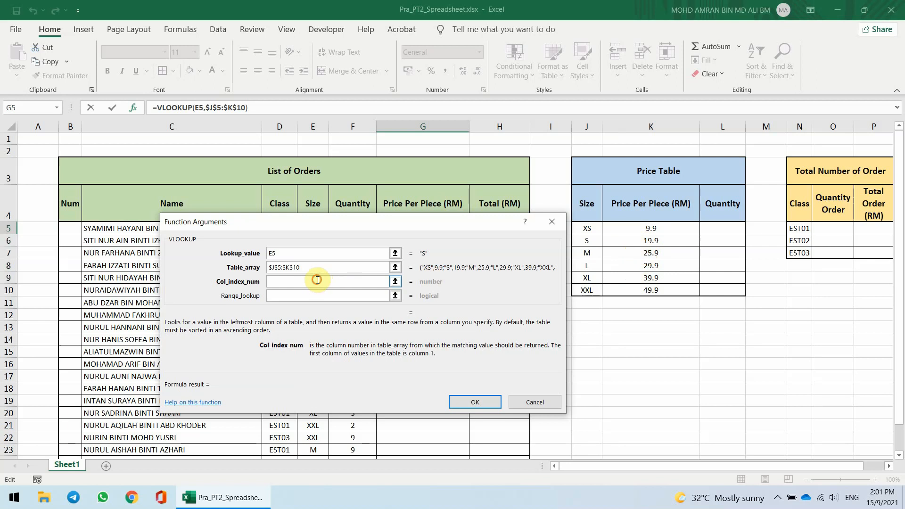
type("2")
left_click(315, 295)
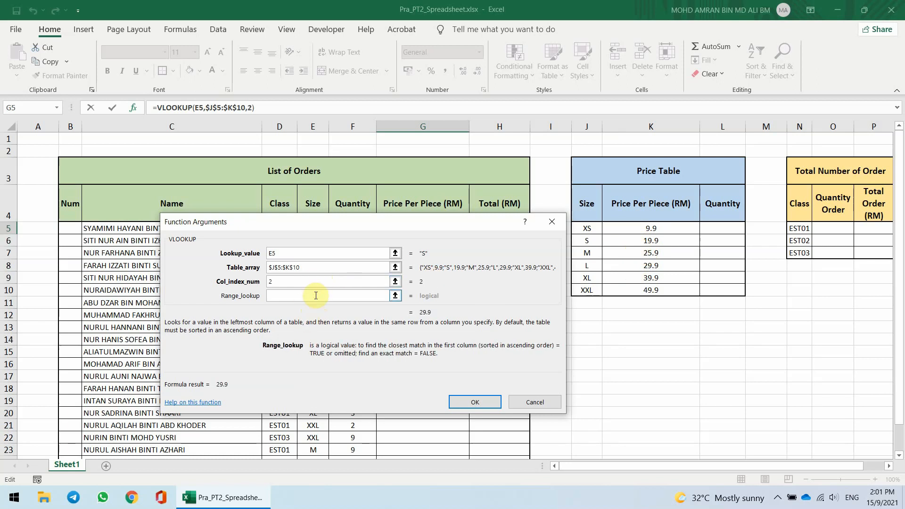
type("0")
left_click(478, 401)
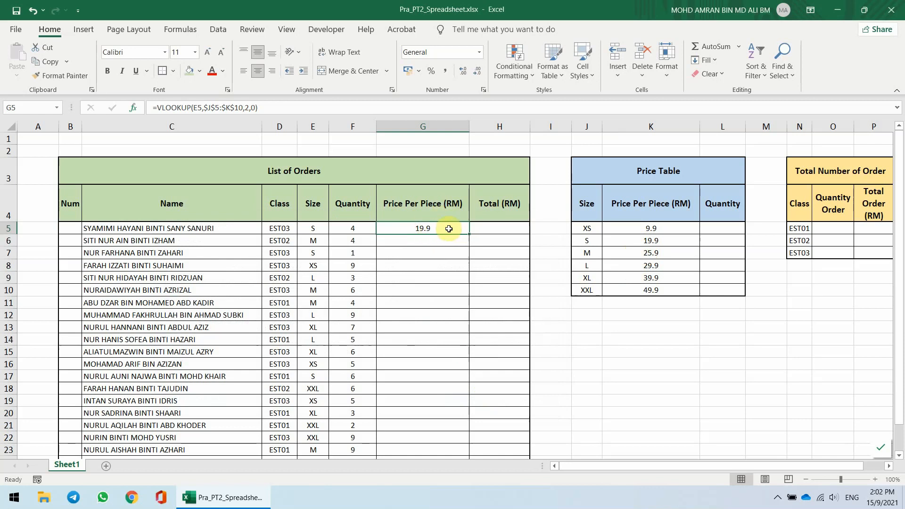
- Fill the VLOOKUP formula from G5 down the Price Per Piece (RM) column to the last order in row 24
left_click(320, 233)
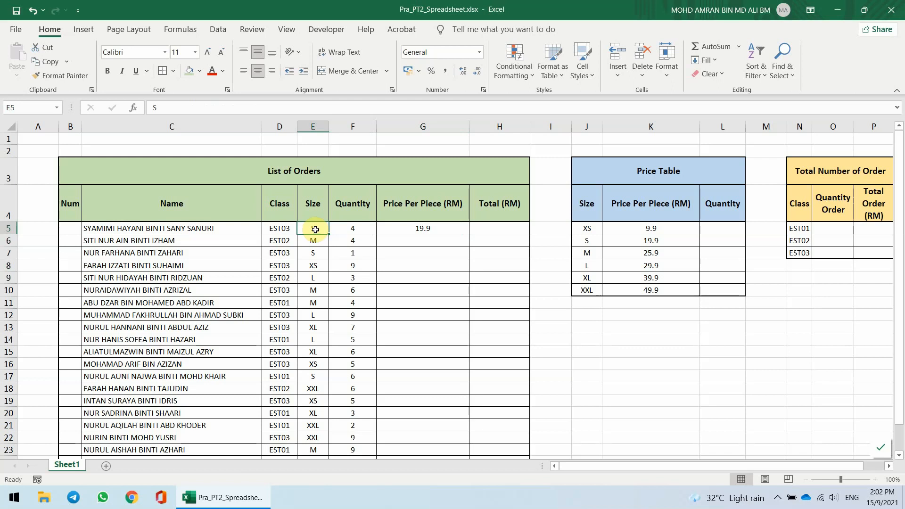
left_click(441, 230)
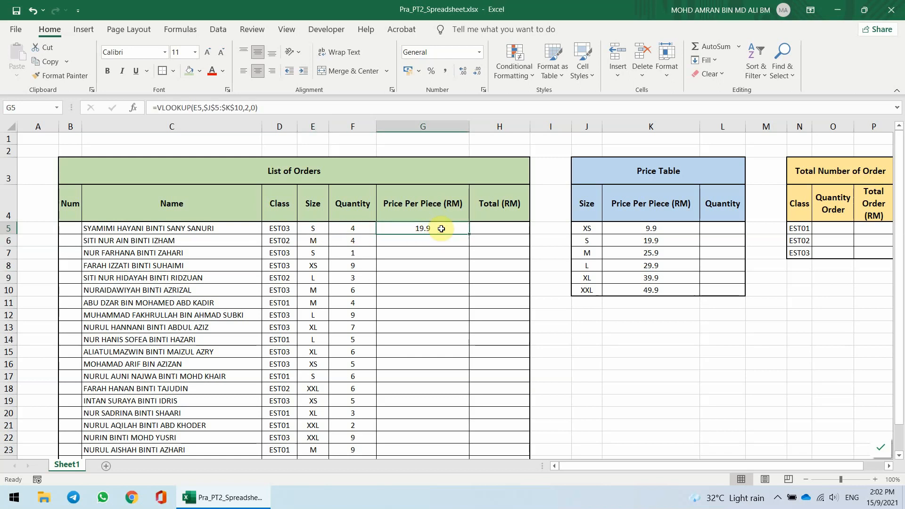
left_click(417, 253)
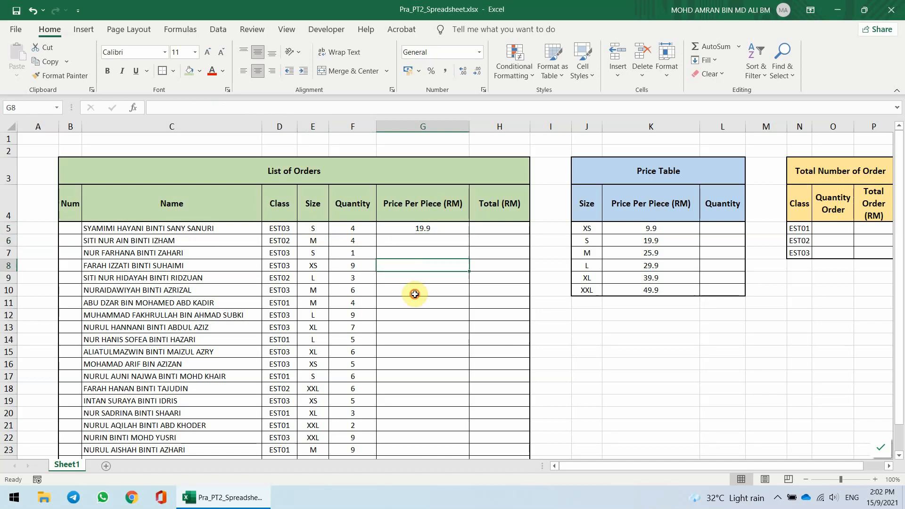
left_click(413, 365)
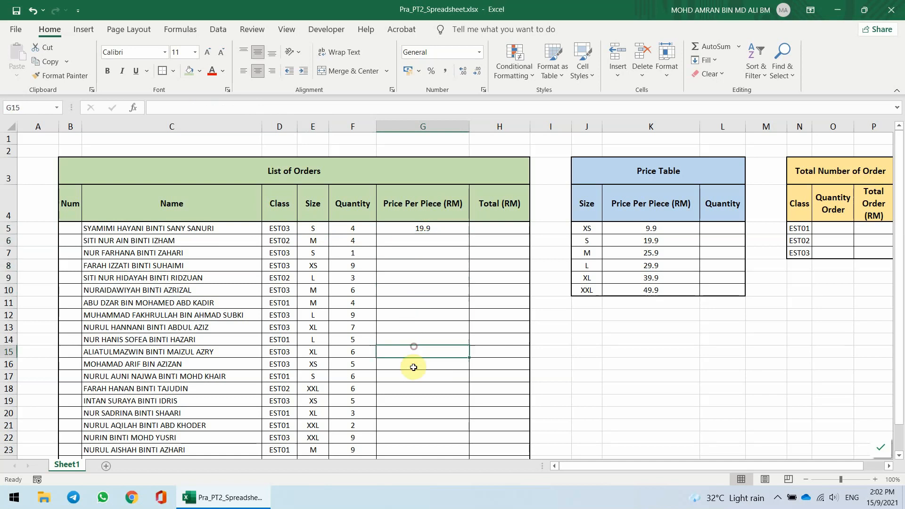
left_click(443, 229)
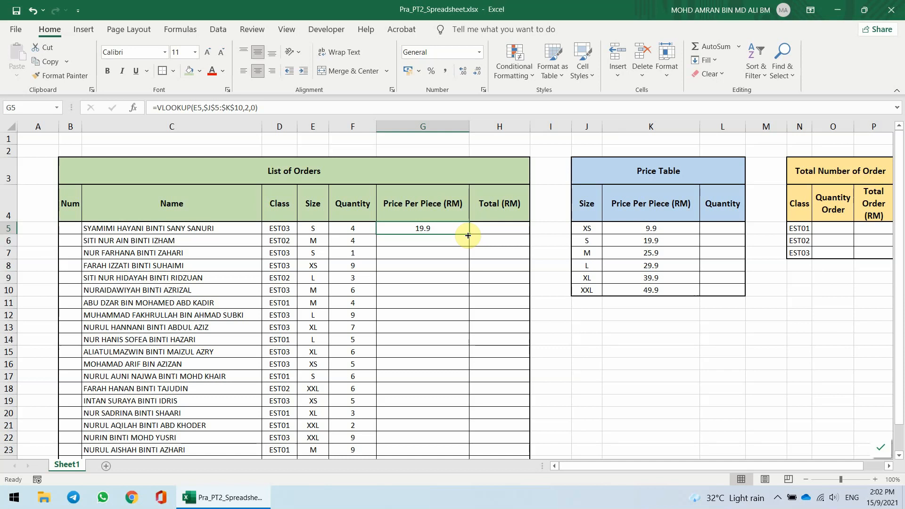
left_click_drag(468, 235, 437, 415)
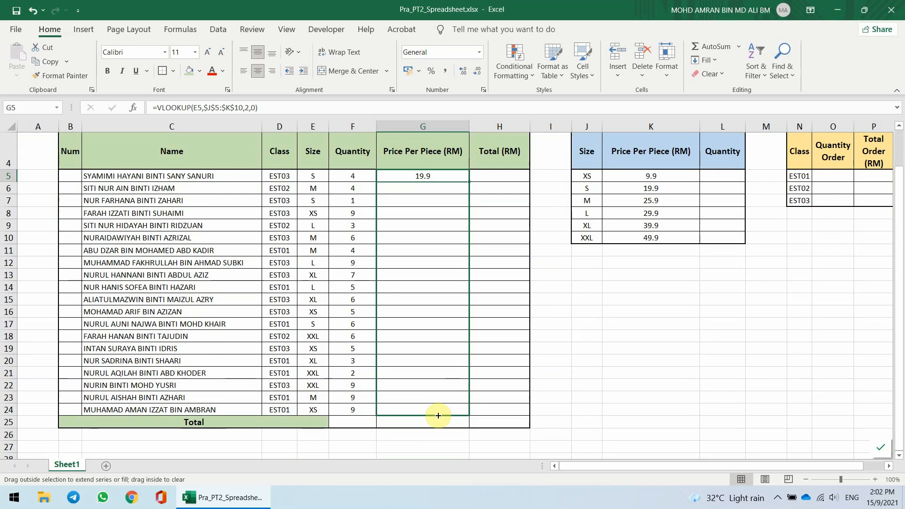
left_click_drag(438, 416, 444, 412)
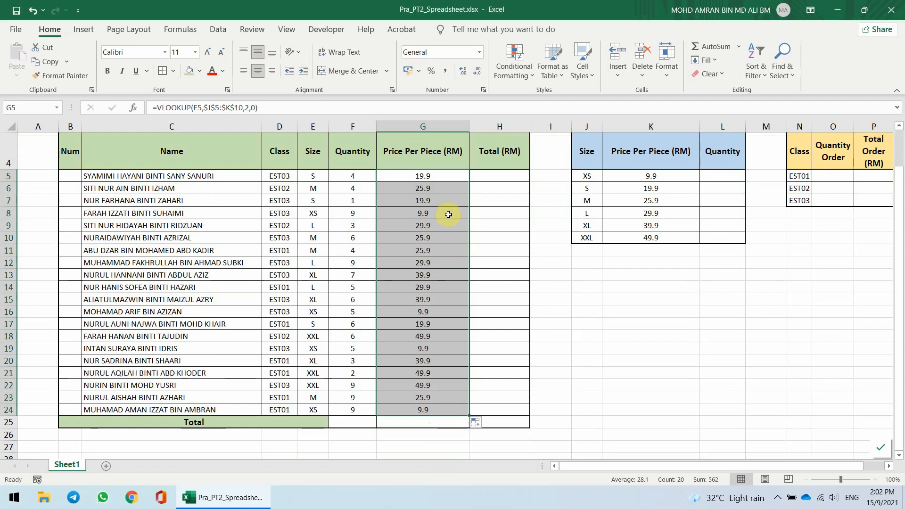
- Examine the copied VLOOKUP formulas in the Price Per Piece (RM) cells of the orders below the first one
left_click(433, 184)
left_click(434, 199)
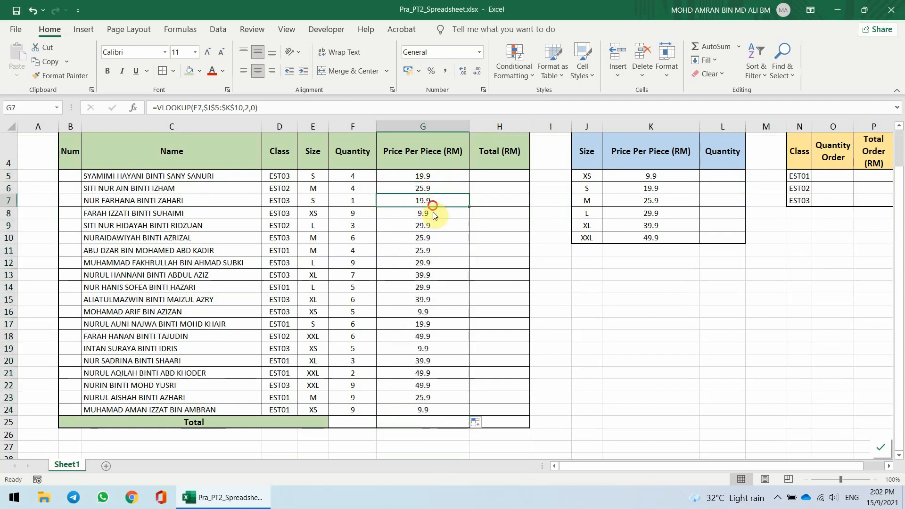
left_click(433, 211)
left_click_drag(432, 219, 433, 239)
left_click(476, 282)
left_click(424, 202)
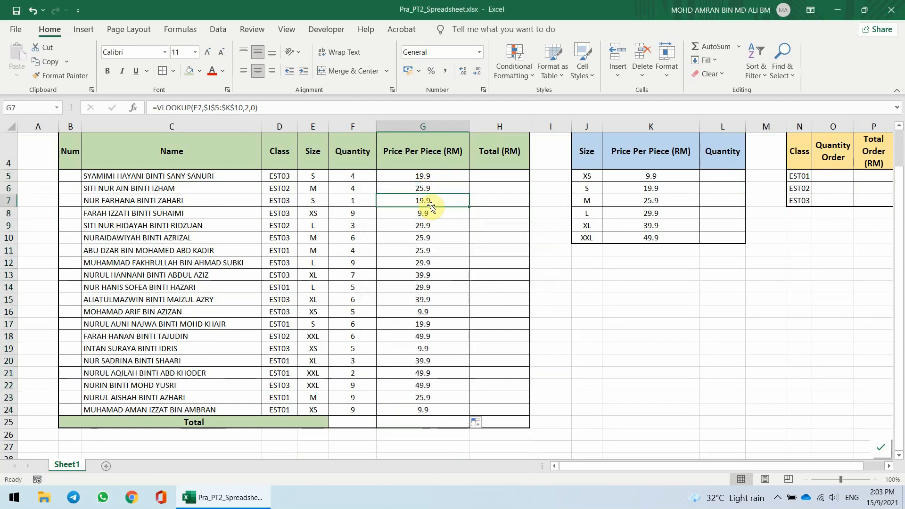
- Compare the size and price per piece of the orders in rows 6 to 8 with the matching Price Table entries
left_click(310, 188)
left_click(426, 190)
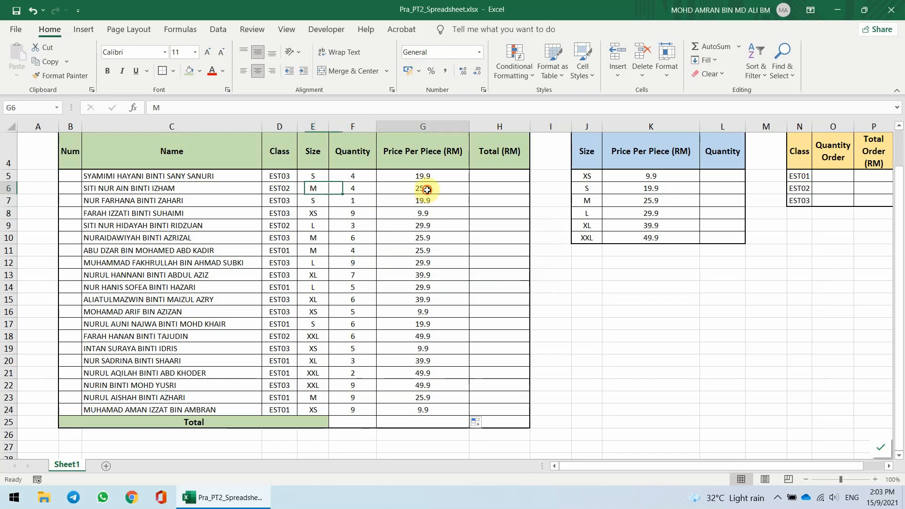
left_click(589, 200)
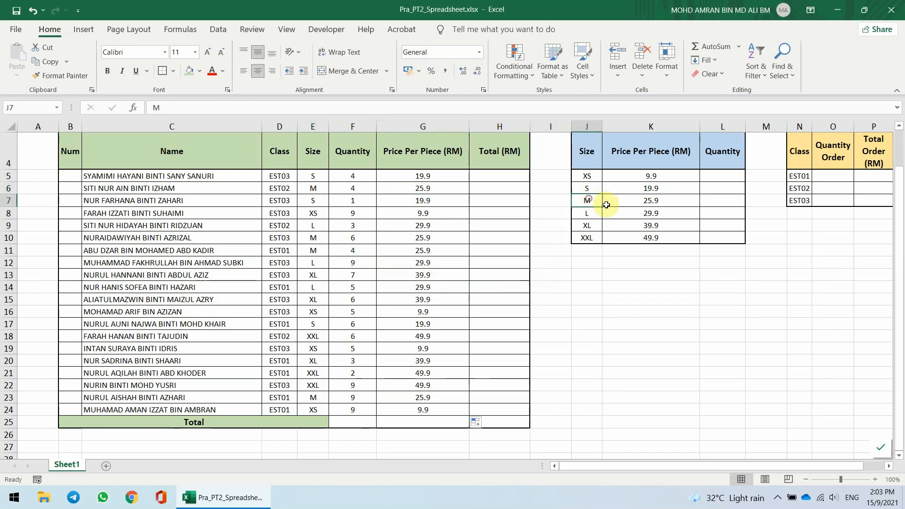
left_click(647, 200)
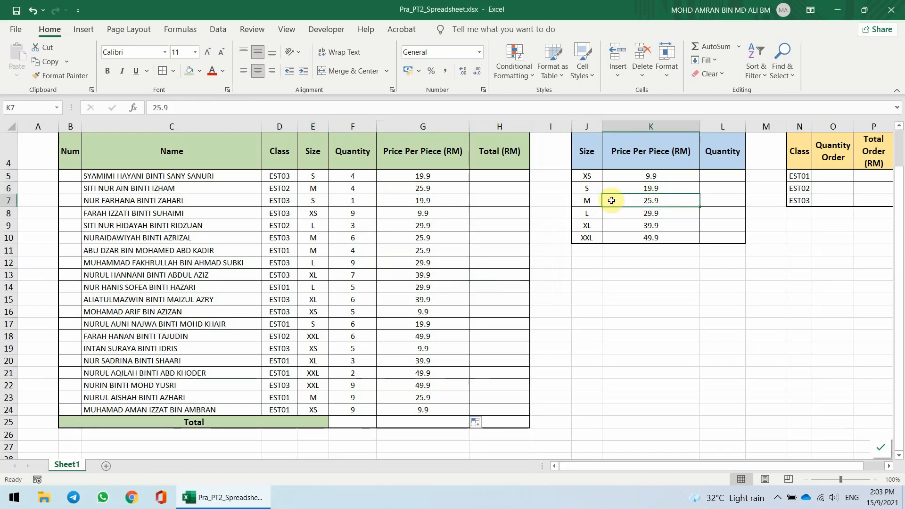
left_click(318, 203)
left_click(426, 201)
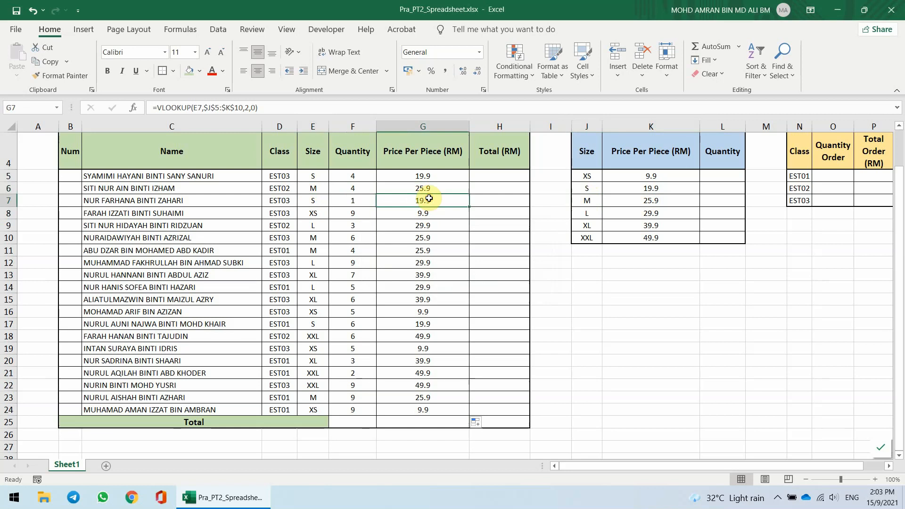
left_click(590, 188)
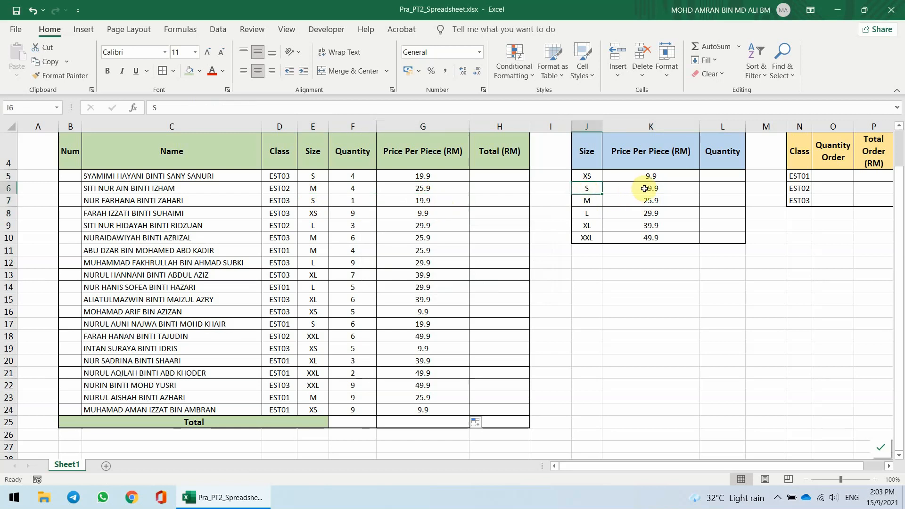
left_click(622, 188)
left_click(317, 213)
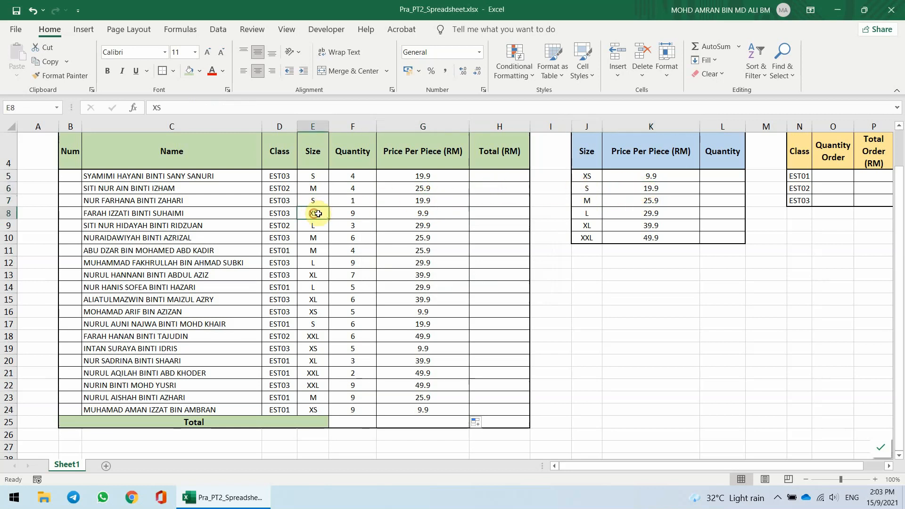
left_click(424, 215)
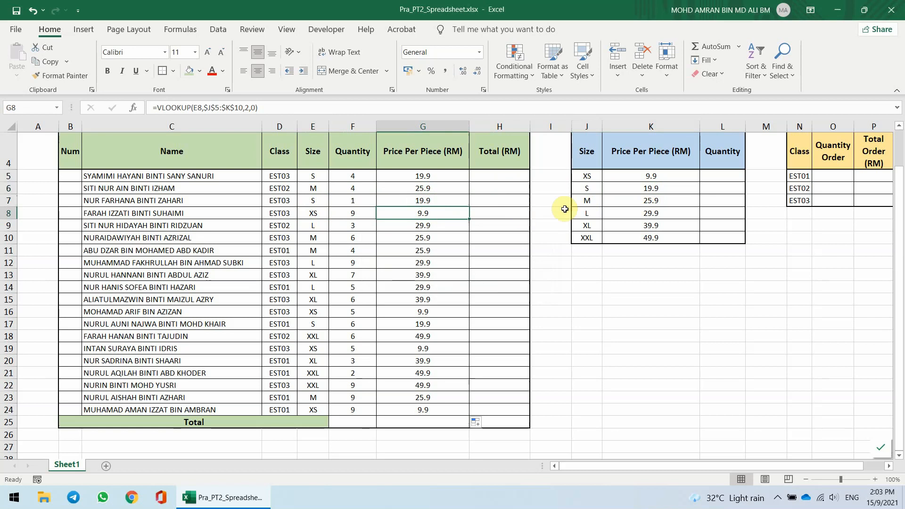
left_click(585, 175)
left_click(638, 177)
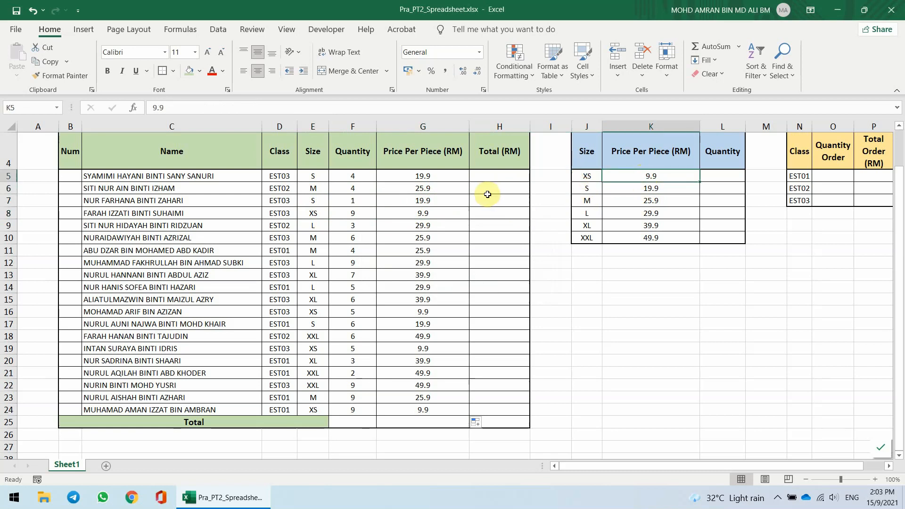
- Review the whole Price Per Piece (RM) column, plus the first order's Total (RM), price and quantity cells
left_click(431, 176)
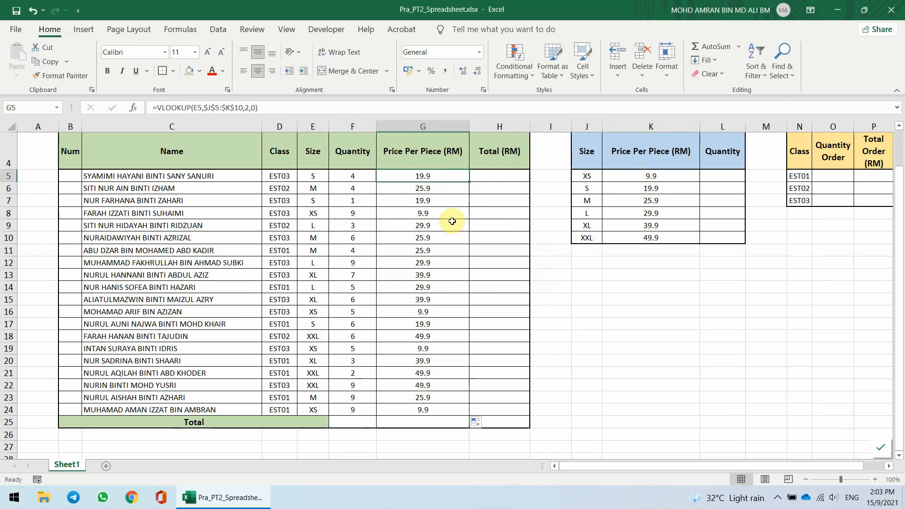
scroll(452, 221, "up", 1)
scroll(452, 221, "down", 1)
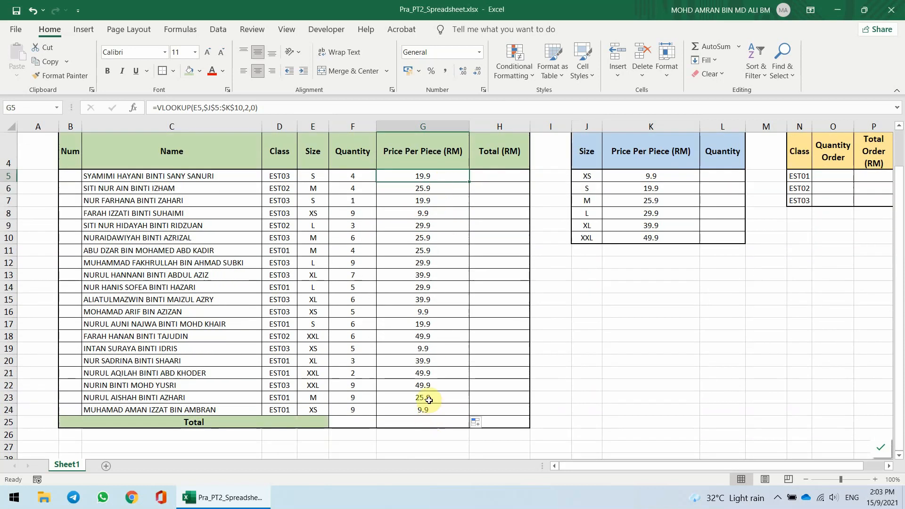
scroll(417, 286, "up", 1)
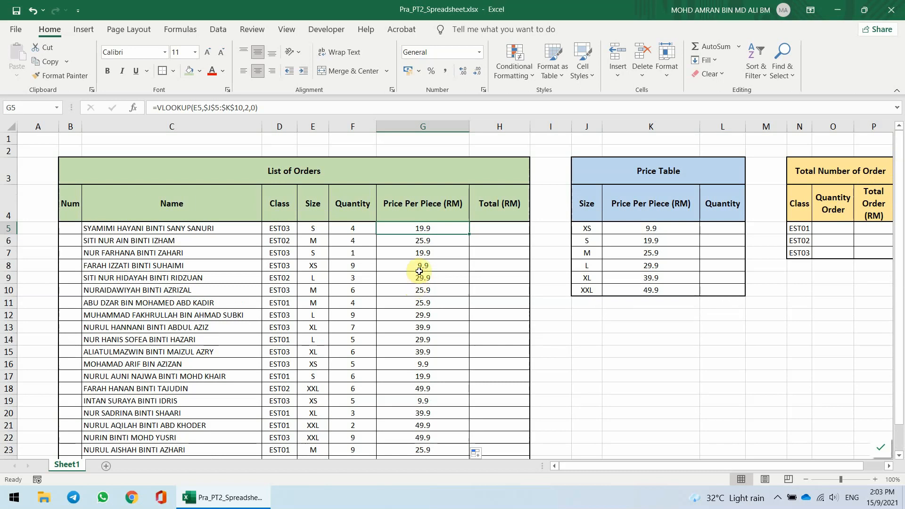
left_click(503, 230)
left_click(424, 229)
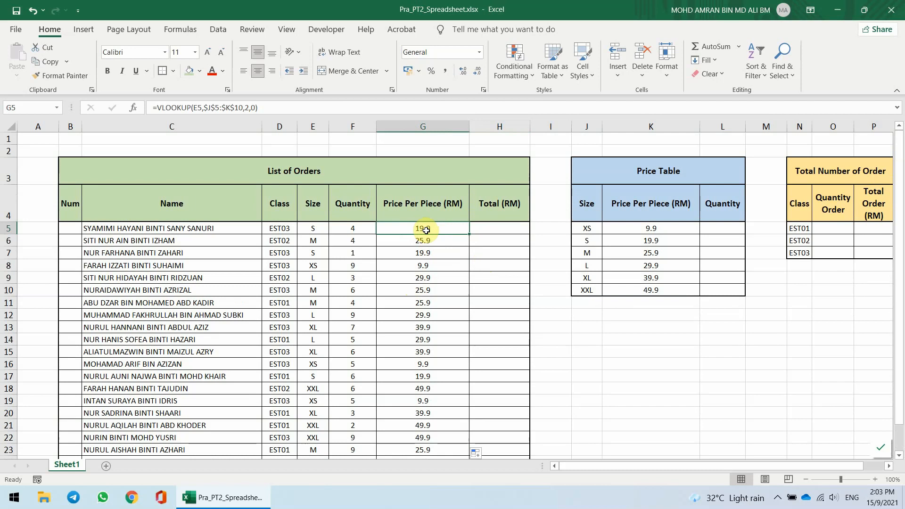
left_click(490, 230)
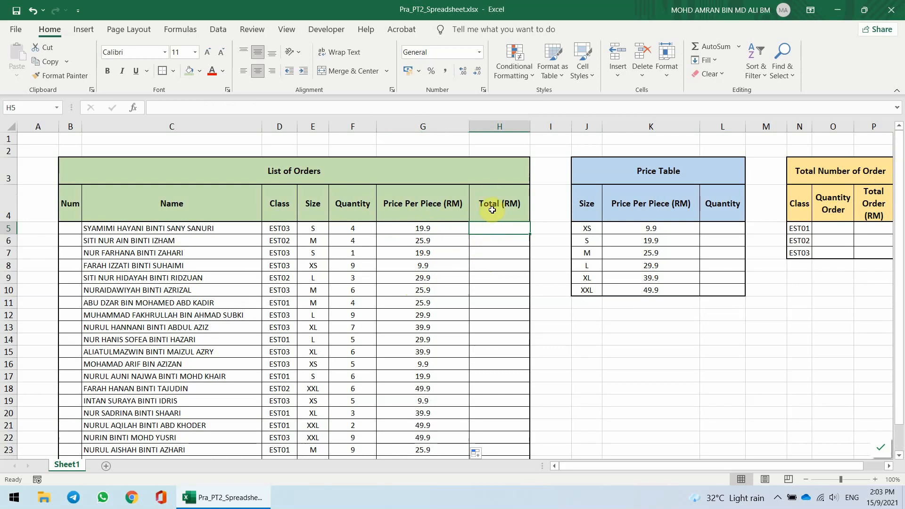
left_click(413, 227)
left_click(357, 227)
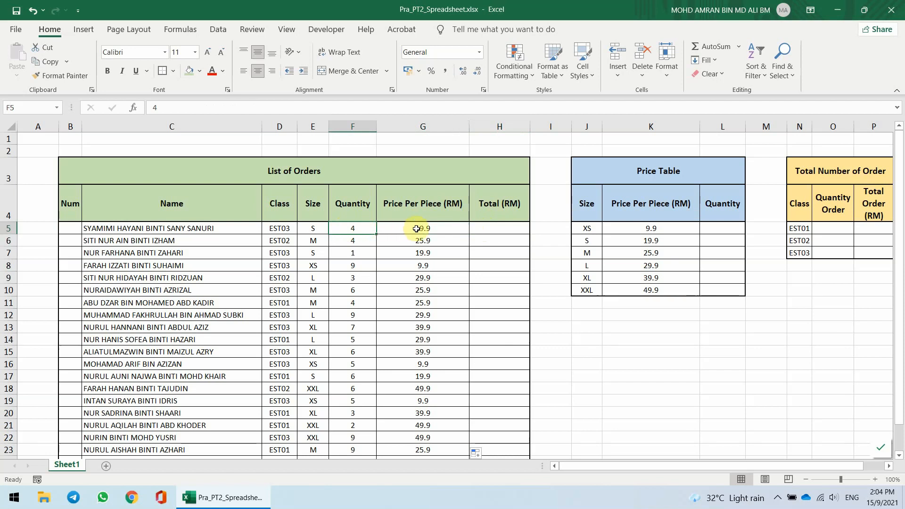
- Calculate the first order's Total (RM) in H5 by multiplying its quantity by its price per piece with =F5*G5
left_click(488, 230)
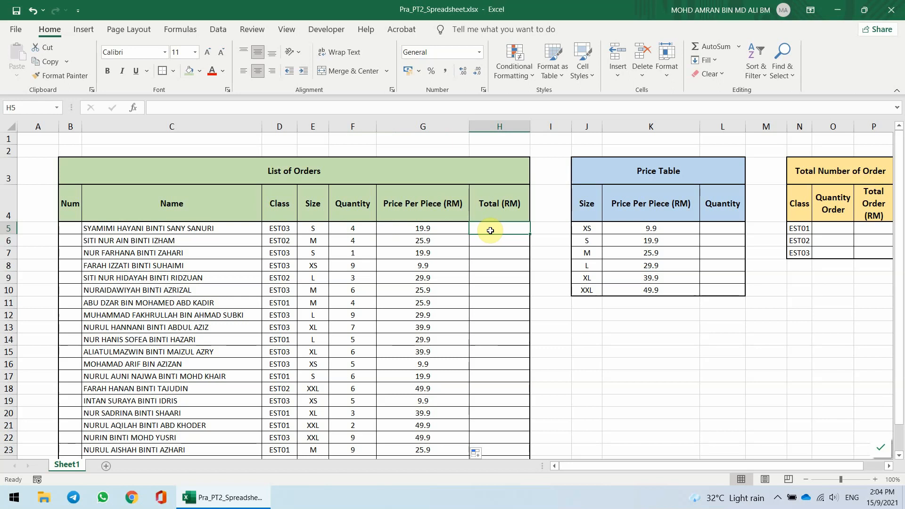
type("=")
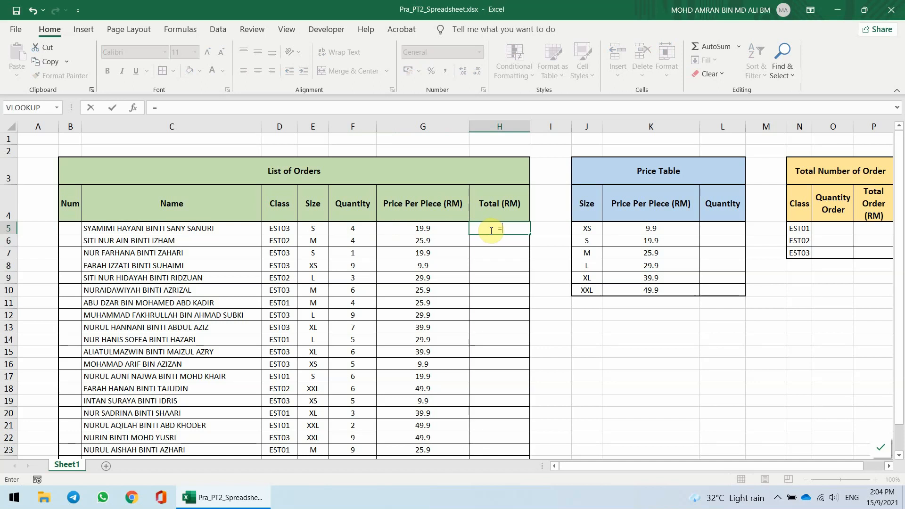
left_click(361, 229)
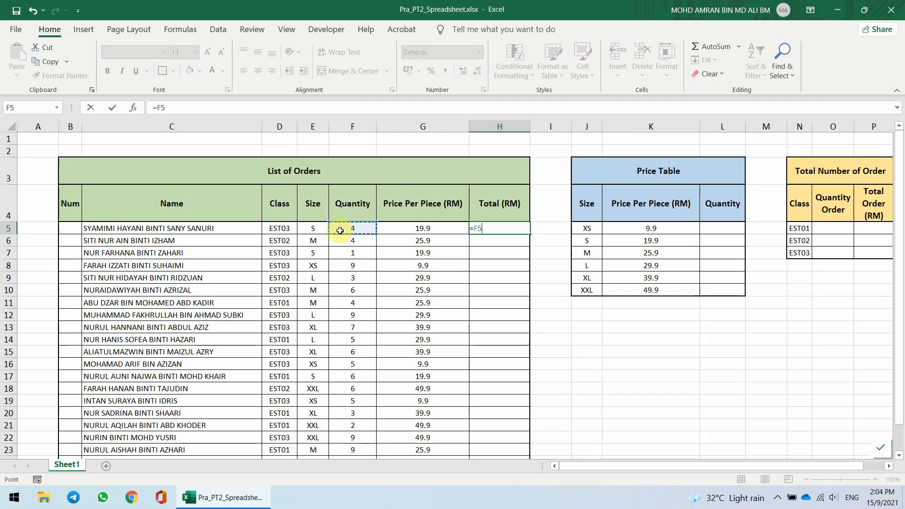
type("*")
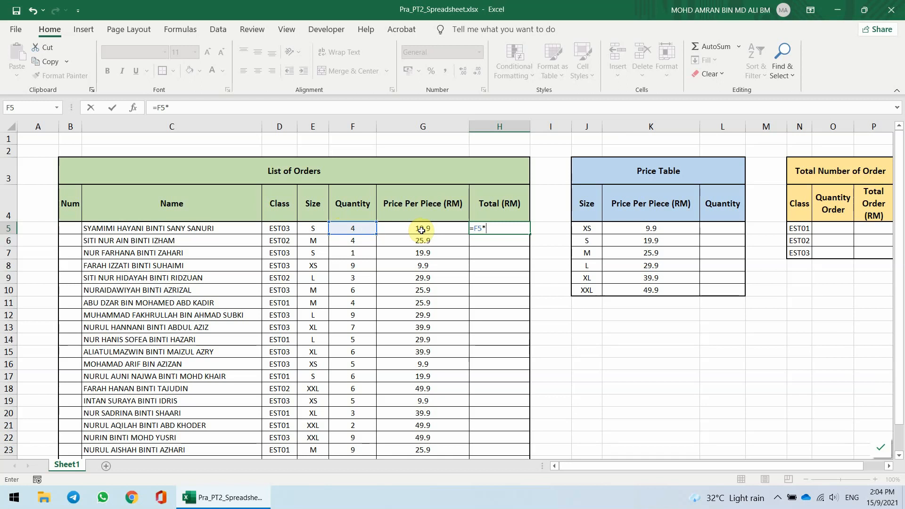
left_click(453, 229)
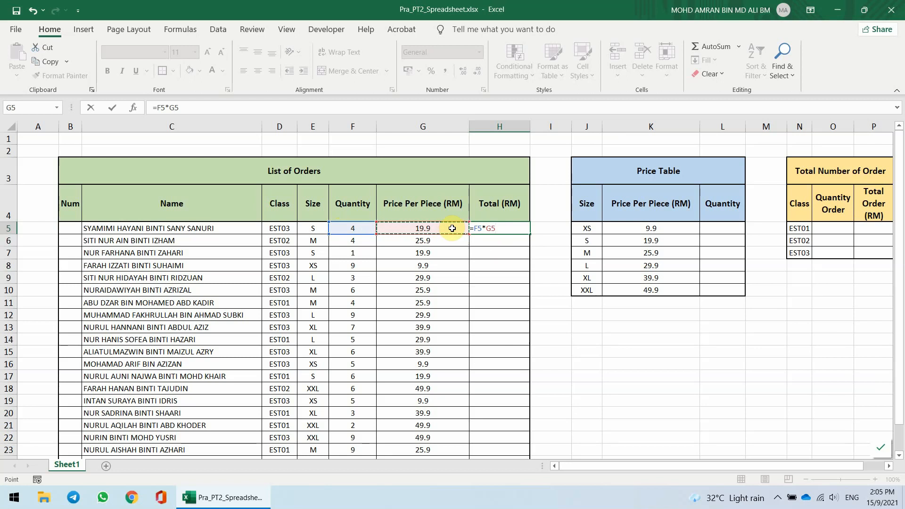
key("Return")
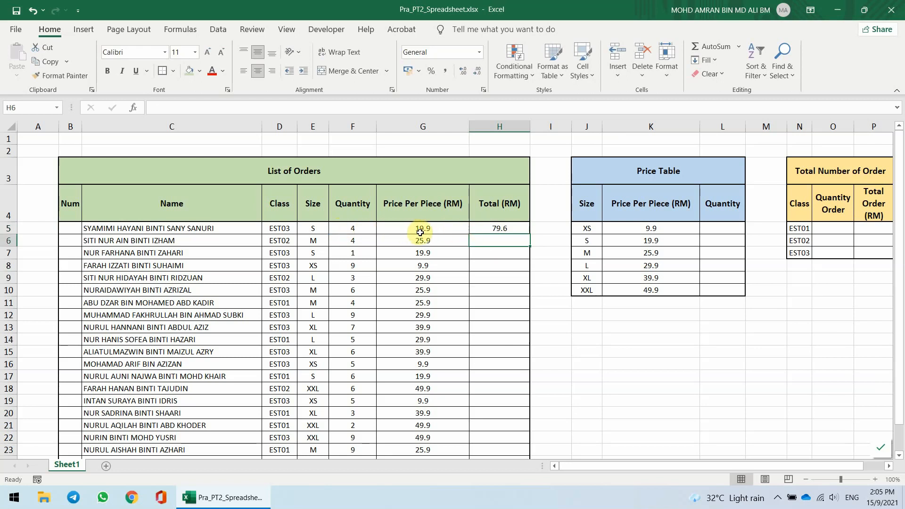
- Fill the multiplication formula from H5 down the Total (RM) column to the last order in row 24
left_click(521, 228)
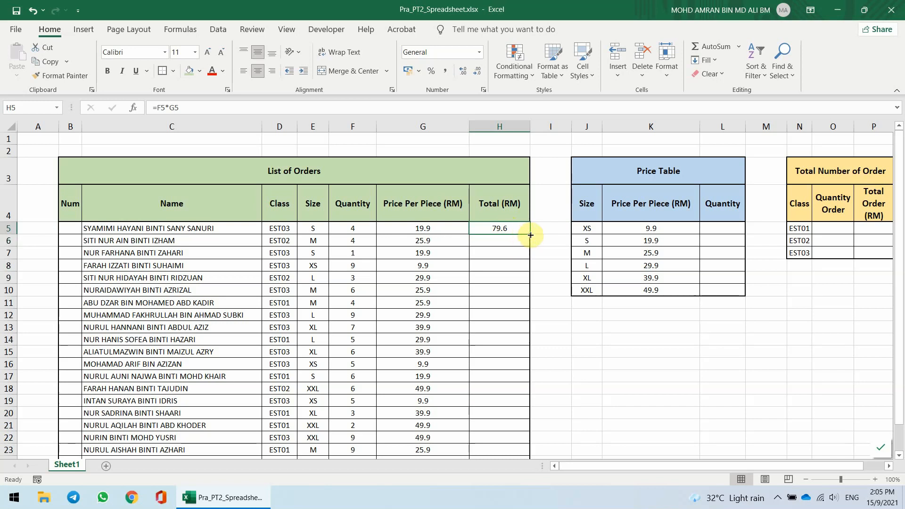
left_click_drag(531, 234, 510, 411)
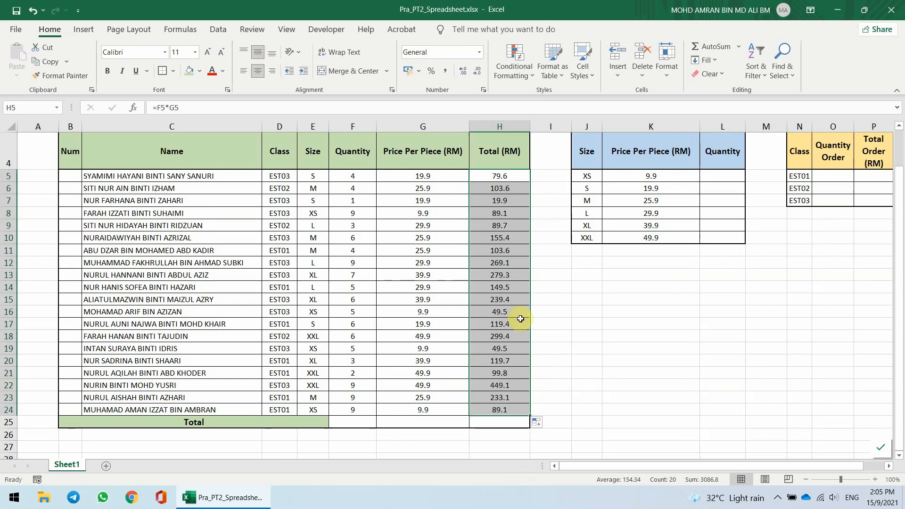
left_click(498, 178)
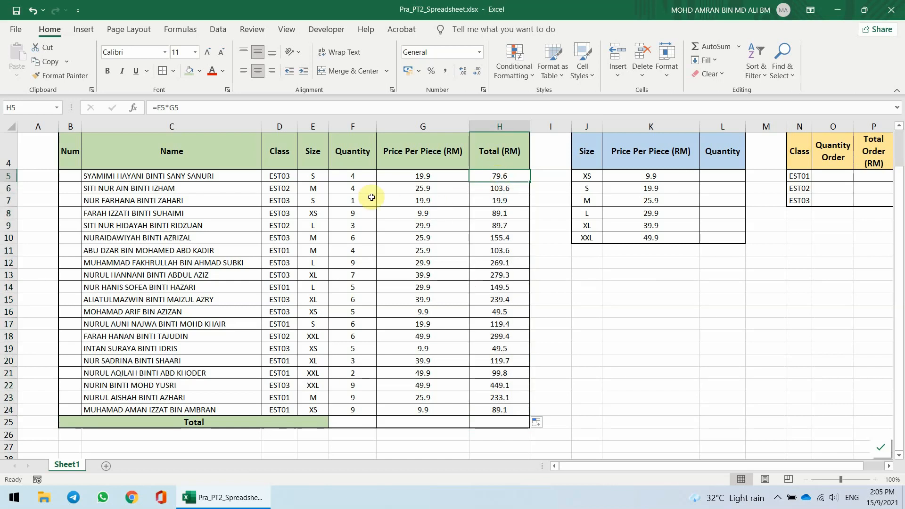
- Total the Quantity column in F25 of the Total row with AutoSum over F5:F24
left_click(346, 423)
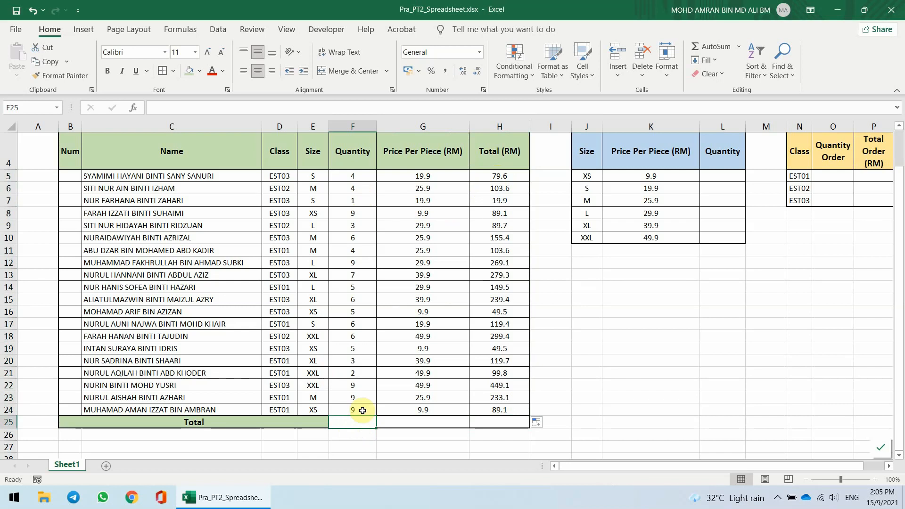
left_click_drag(361, 174, 353, 408)
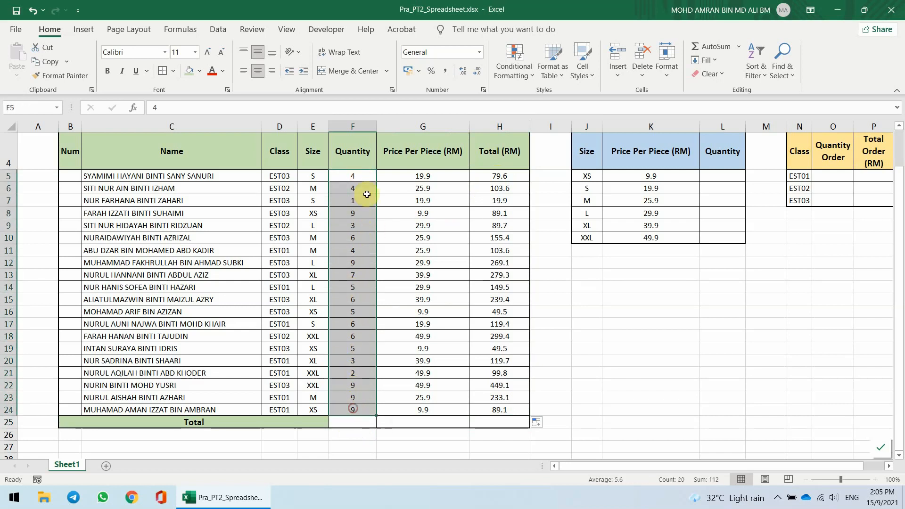
left_click(357, 176)
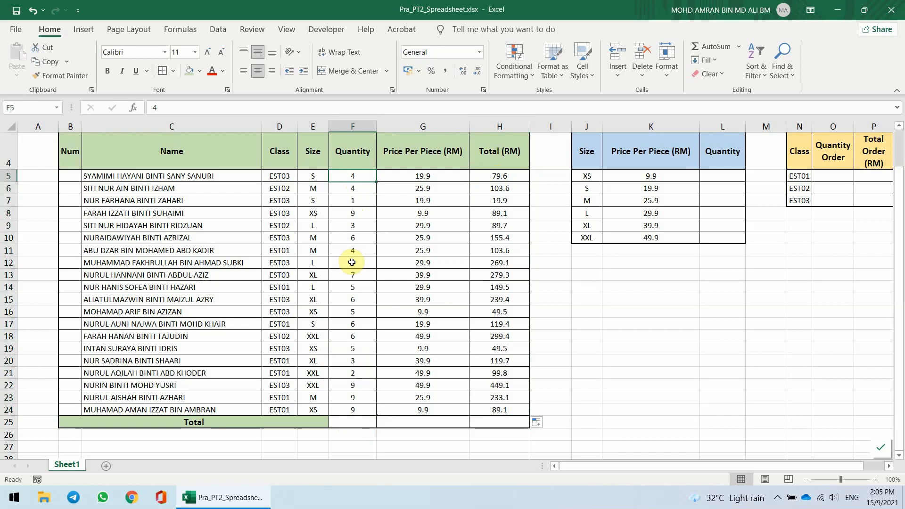
left_click(362, 410)
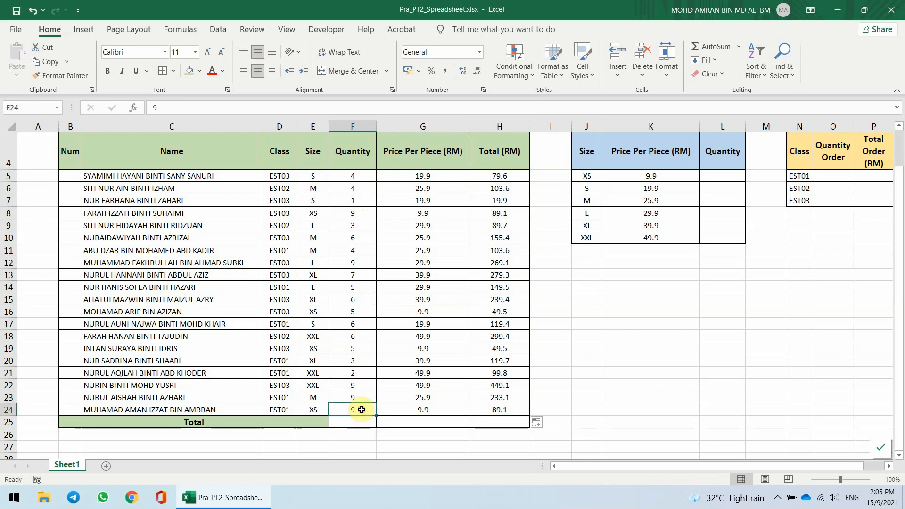
left_click(372, 421)
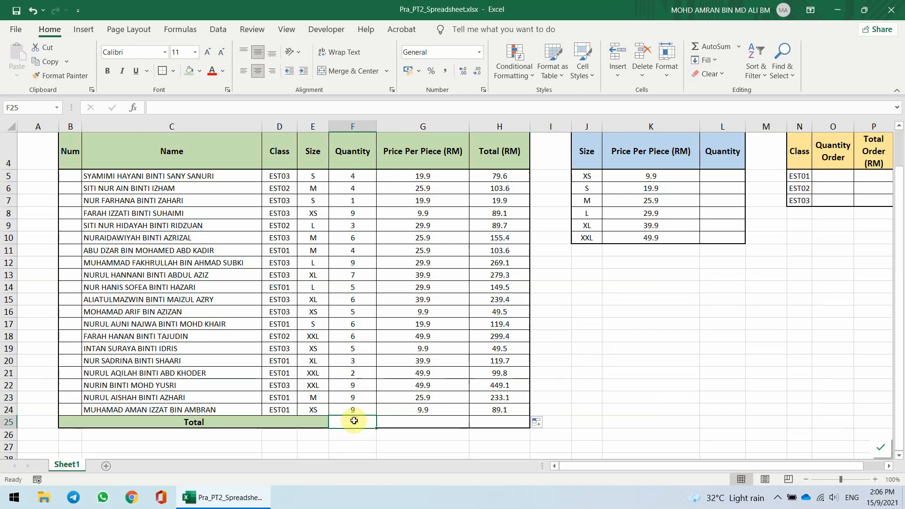
left_click(134, 109)
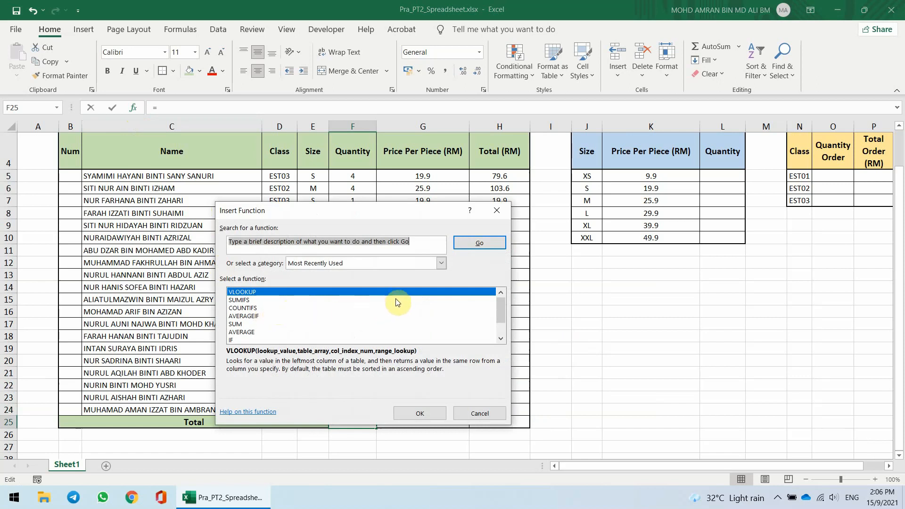
left_click(479, 412)
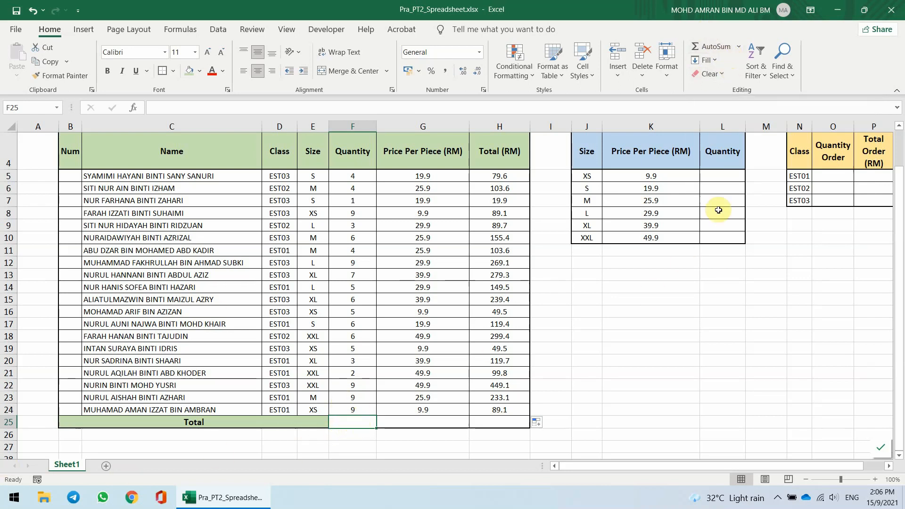
left_click(714, 47)
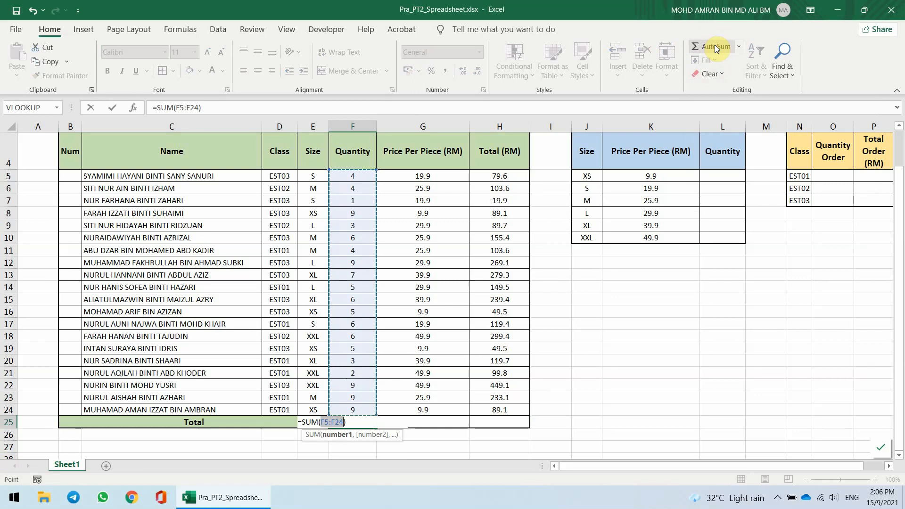
key("Return")
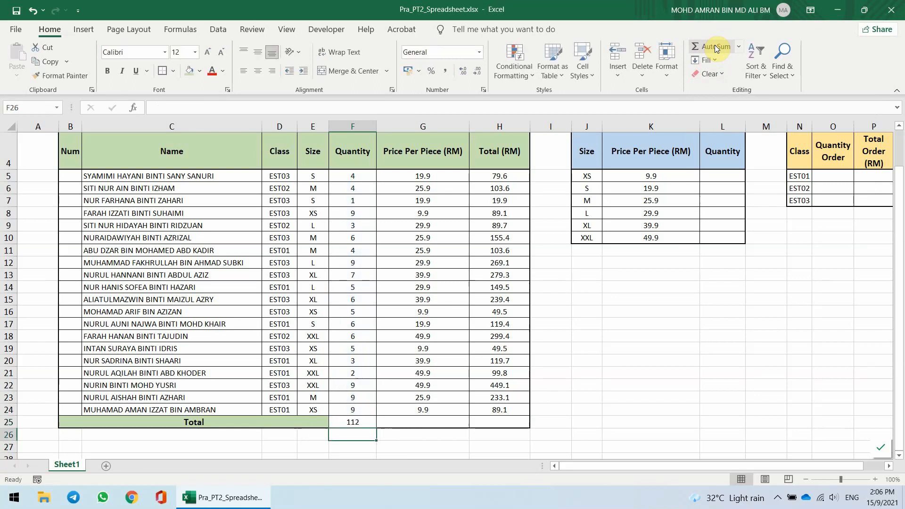
- Try a quantity of 10 for the last order in F24, and undo the change
left_click(356, 408)
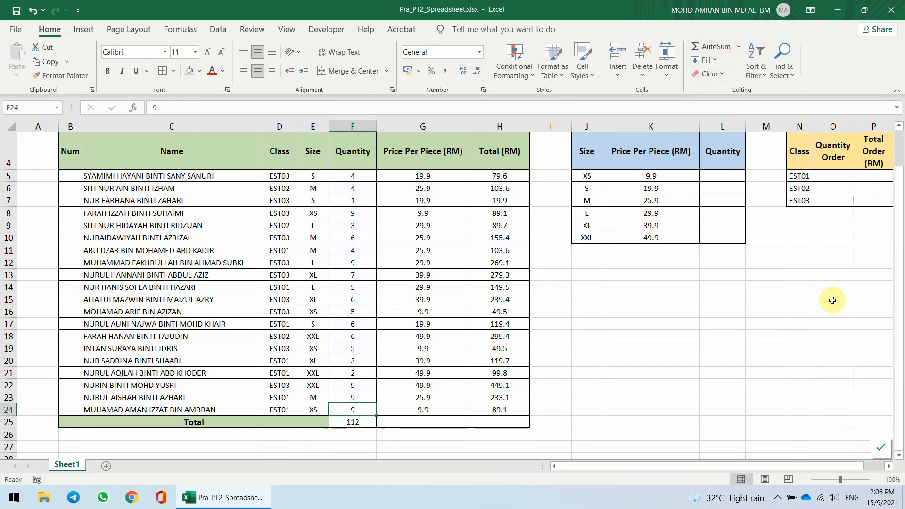
type("10")
key("Return")
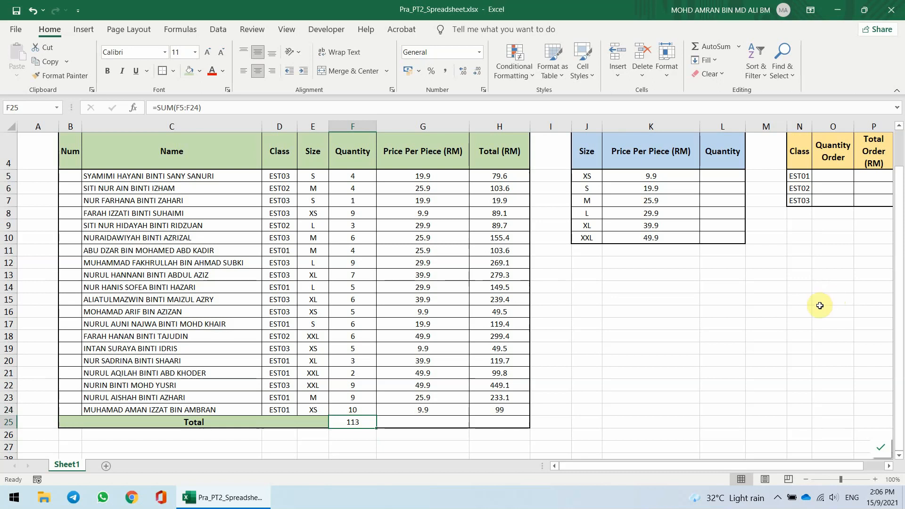
key("ctrl+z")
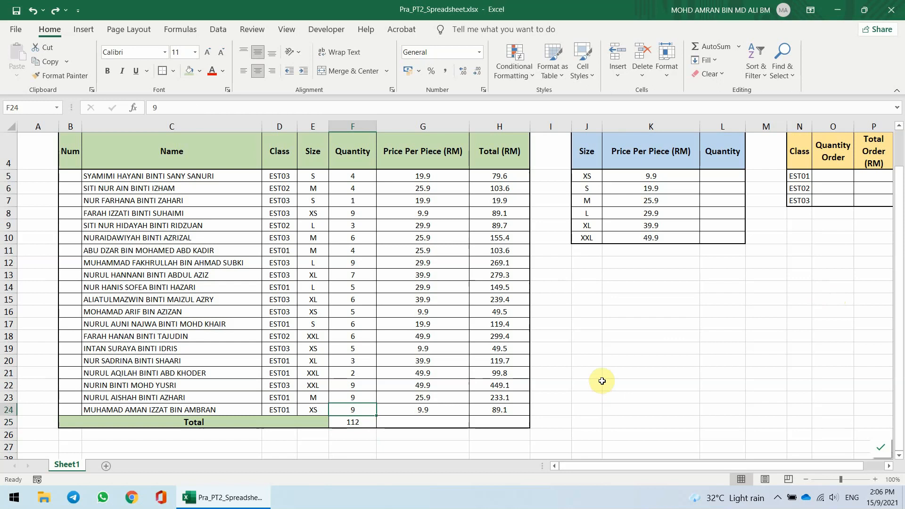
- Fill the unused Price Per Piece (RM) cell G25 in the Total row with black
left_click(448, 421)
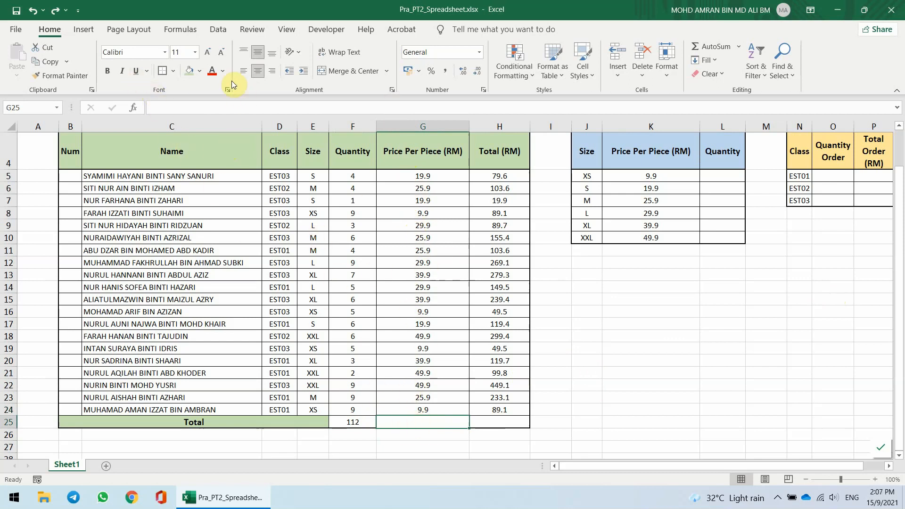
left_click(200, 72)
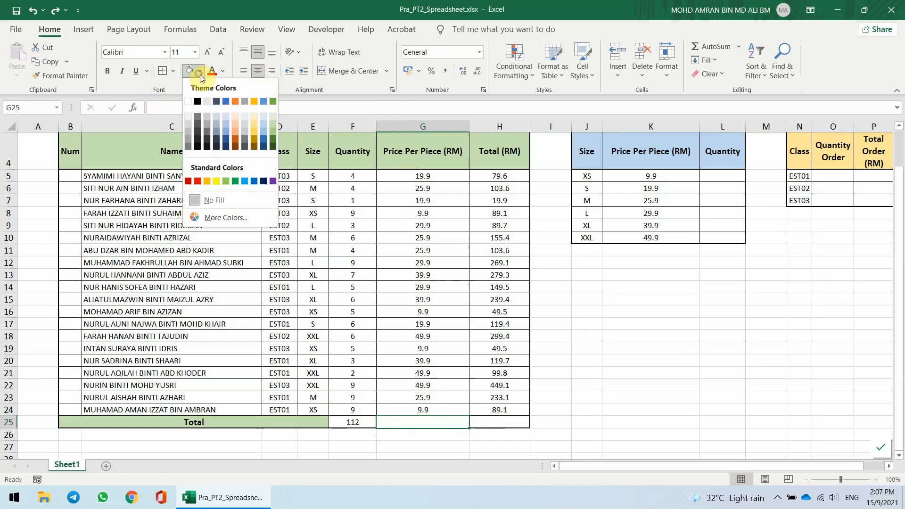
left_click(197, 102)
left_click(505, 348)
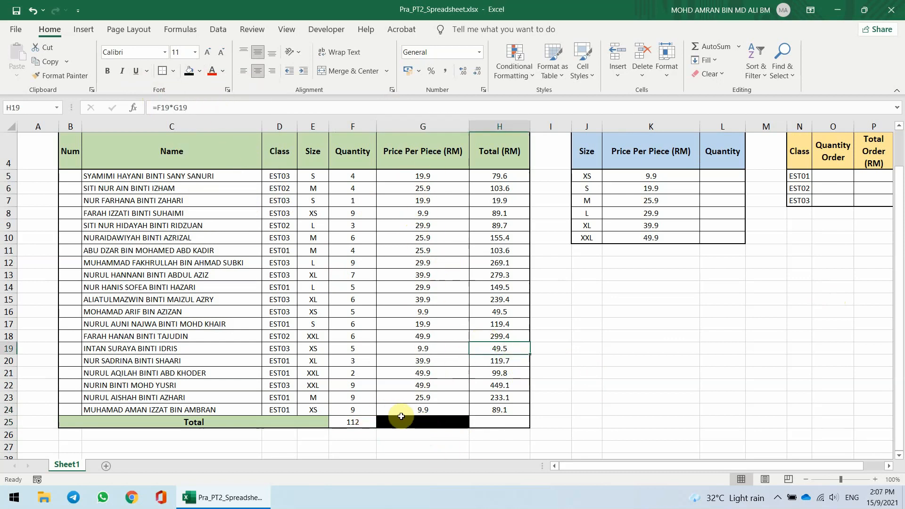
- Sum the Total (RM) column in H25 of the Total row with AutoSum over H5:H24
left_click(500, 421)
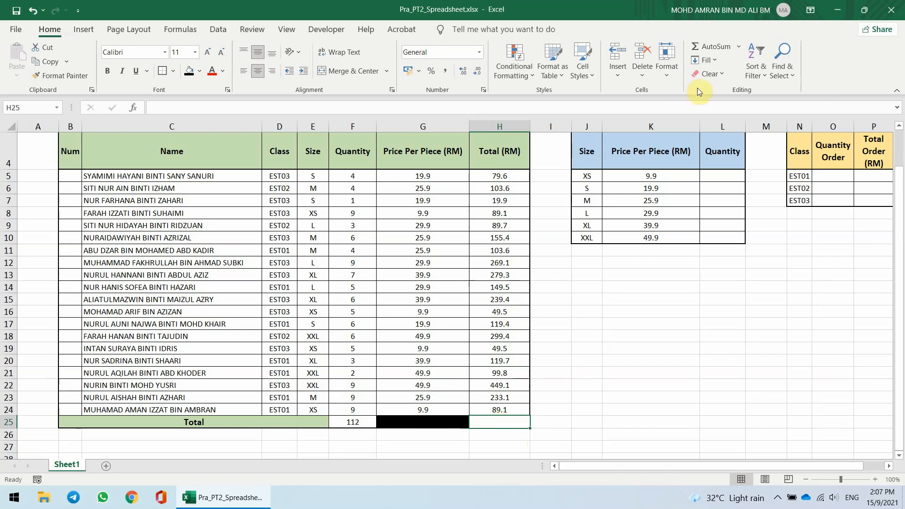
left_click(721, 47)
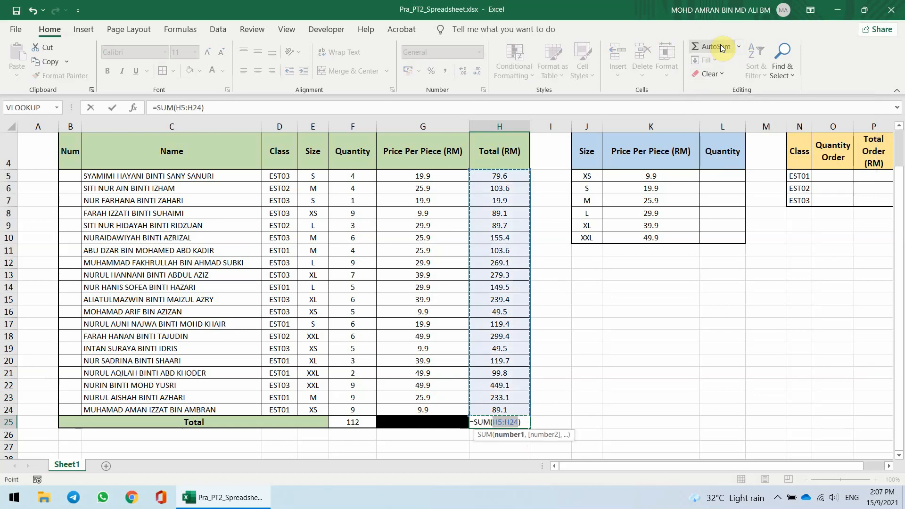
key("Return")
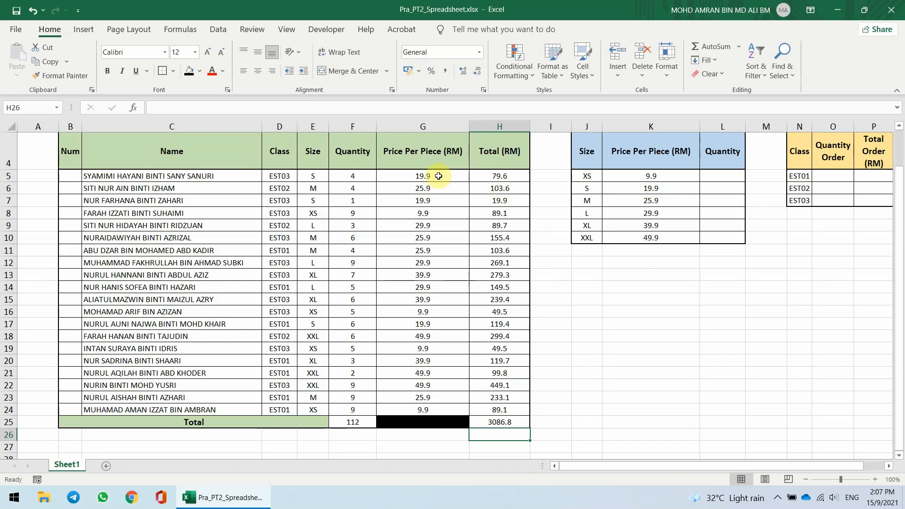
- Format the Price Per Piece (RM) and Total (RM) values in G5:H25 to show two decimal places
left_click_drag(439, 176, 479, 419)
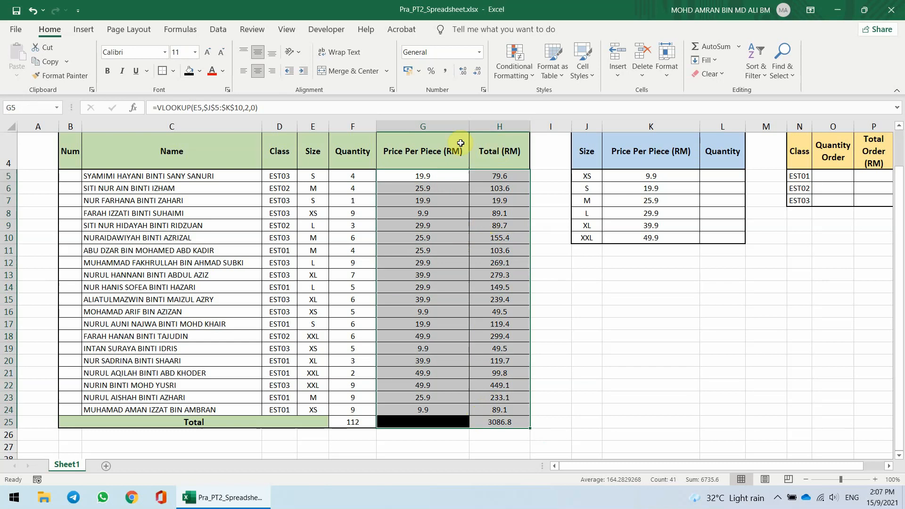
left_click(462, 75)
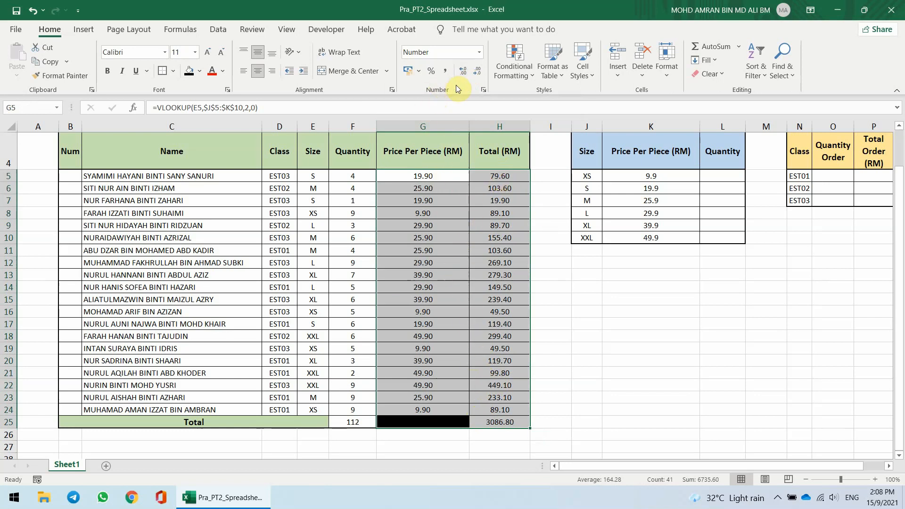
left_click(461, 74)
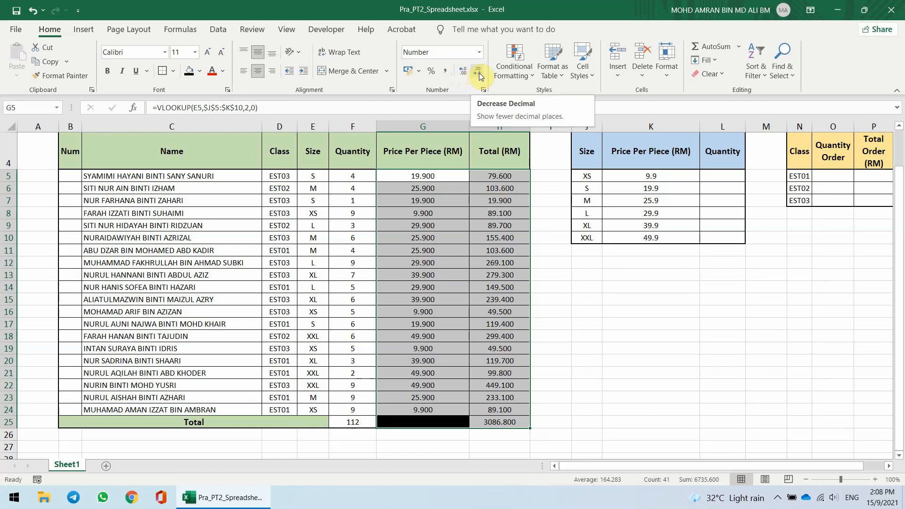
left_click(478, 72)
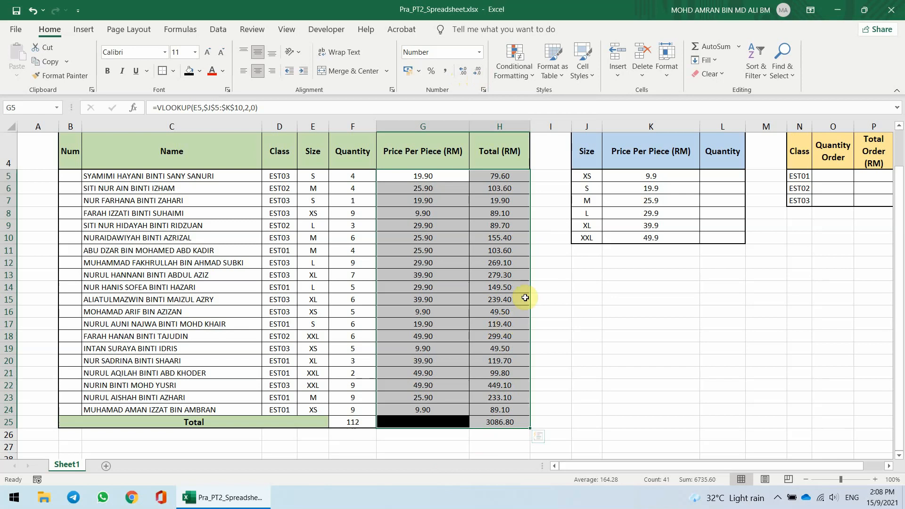
left_click(500, 422)
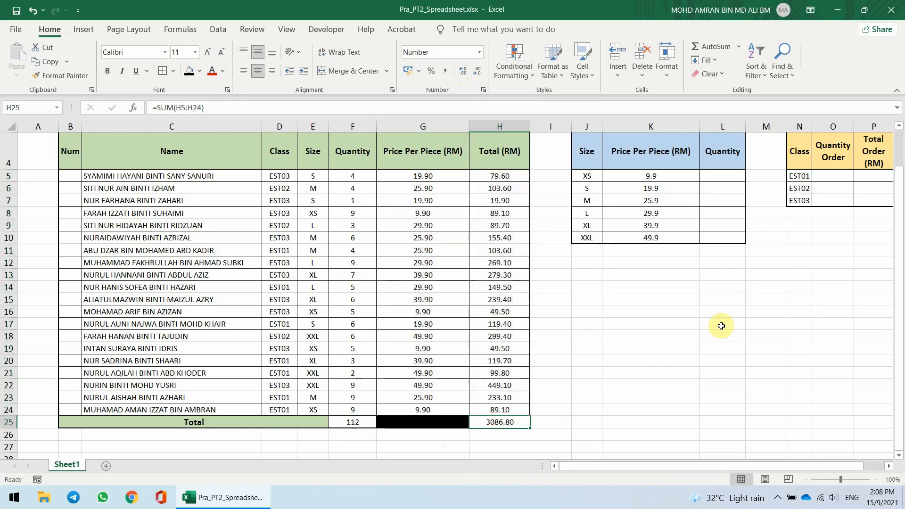
- Review the List of Orders and Price Table title cells
scroll(565, 380, "up", 1)
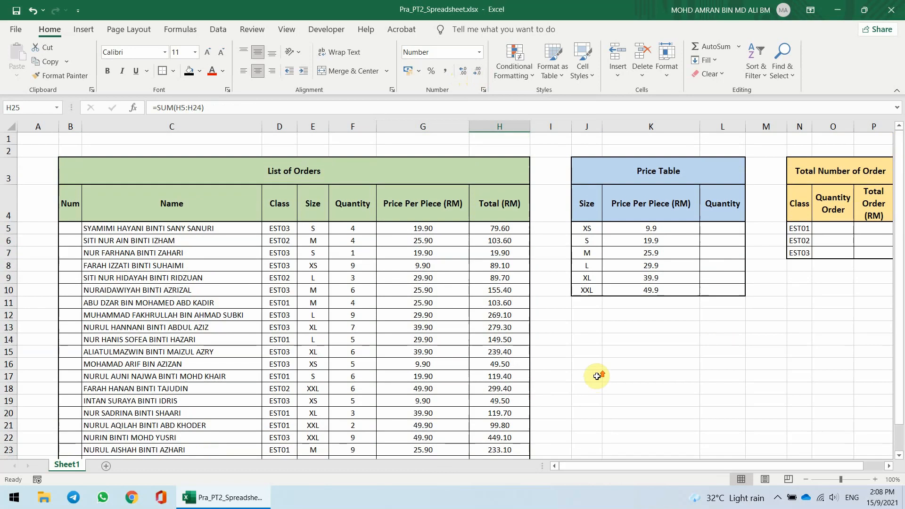
left_click(333, 169)
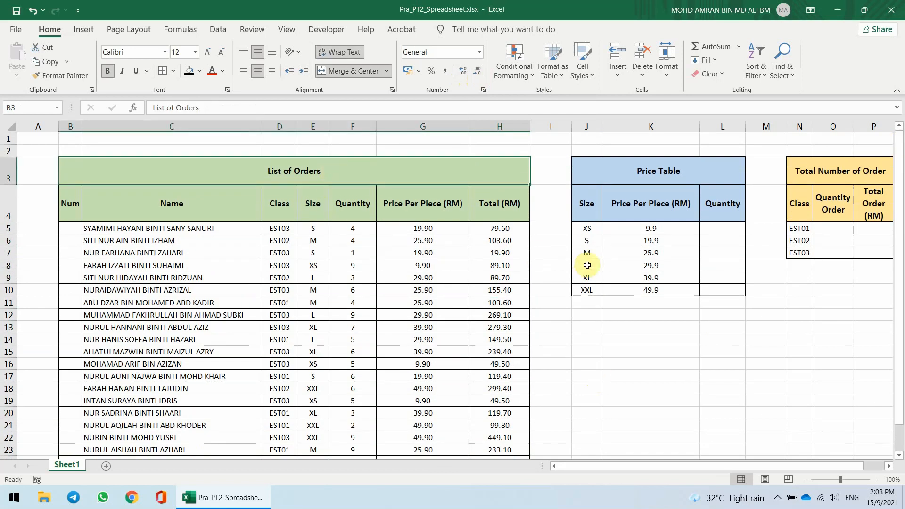
left_click(657, 171)
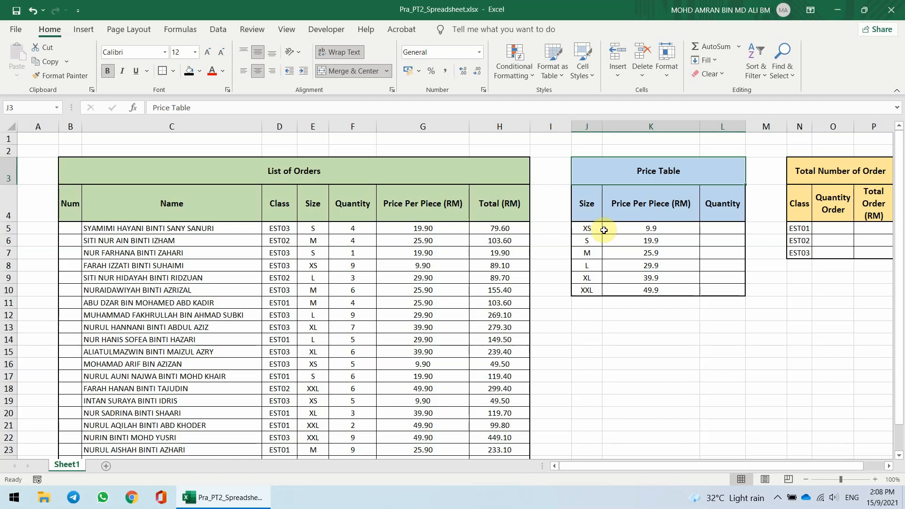
- Review the Price Table's sizes XS to XXL, its Quantity cell L5 and the Size values E5:E24 in the List of Orders
left_click(723, 228)
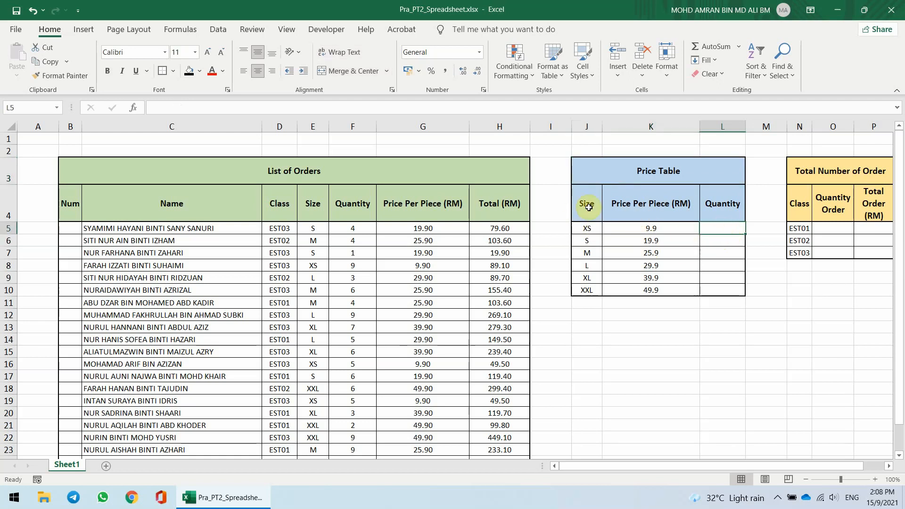
left_click(586, 230)
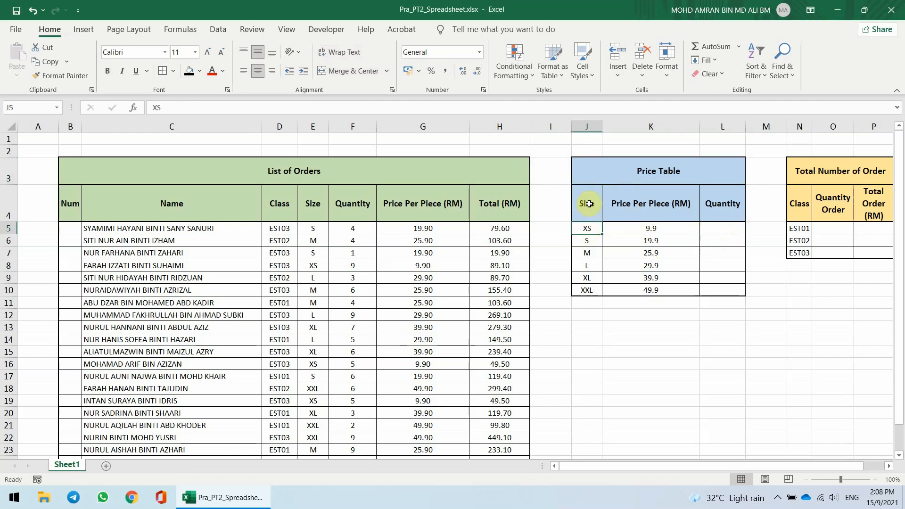
left_click_drag(590, 229, 587, 290)
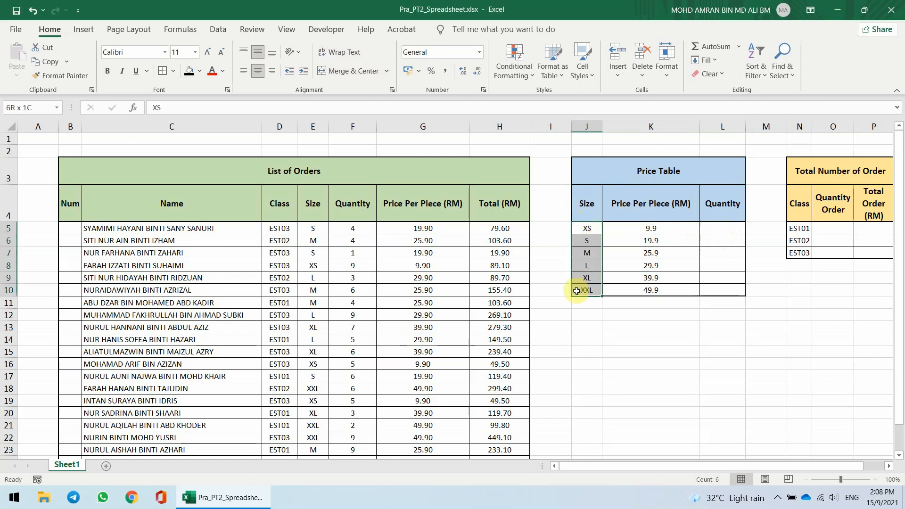
left_click(590, 228)
left_click(586, 243)
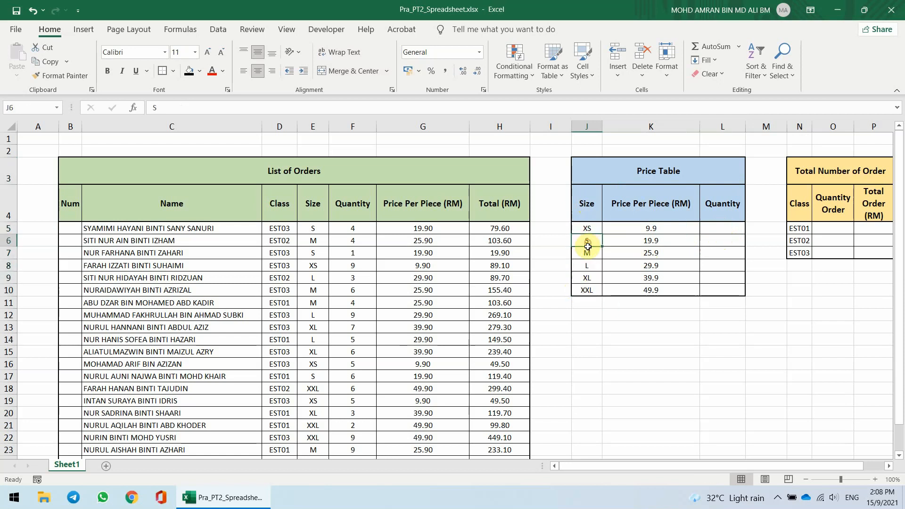
left_click(587, 255)
left_click(592, 278)
left_click(586, 293)
left_click(595, 229)
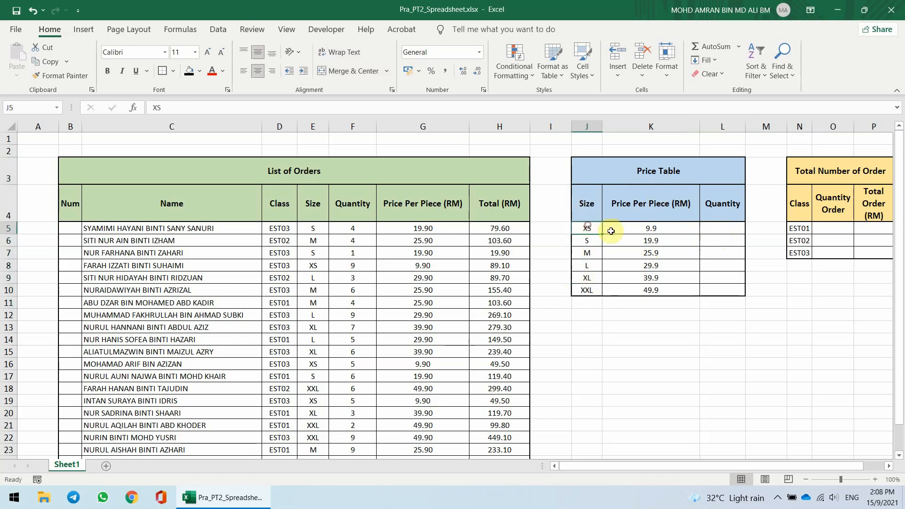
left_click(735, 231)
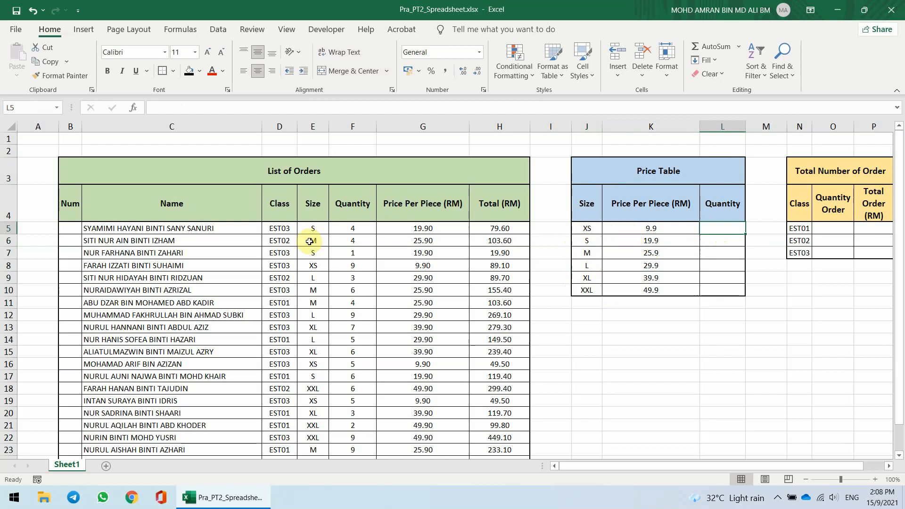
left_click_drag(316, 228, 309, 408)
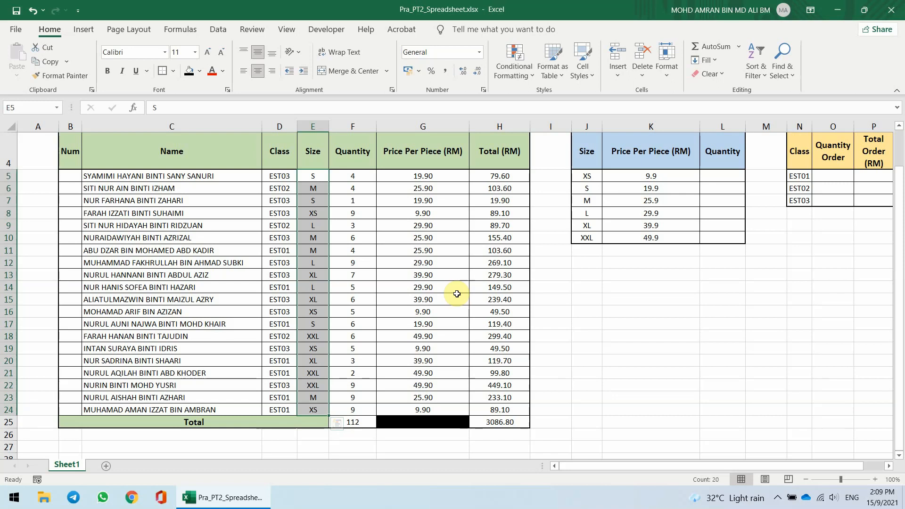
left_click(733, 175)
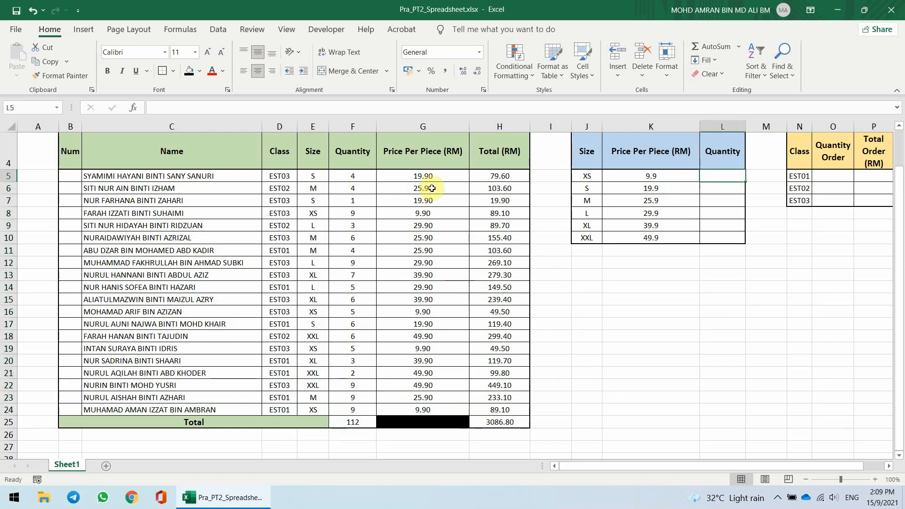
scroll(698, 215, "up", 1)
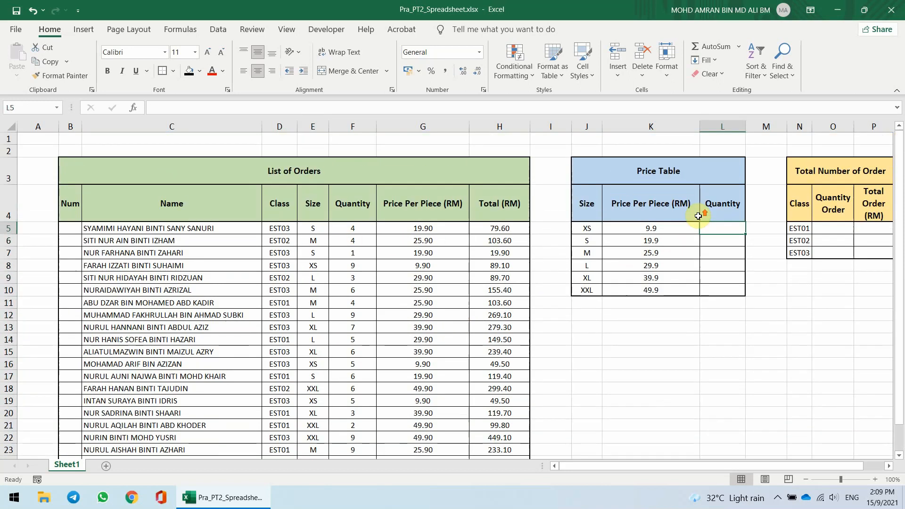
- Insert the COUNTIFS function in the Price Table's Quantity cell L5 for size XS
left_click(726, 229)
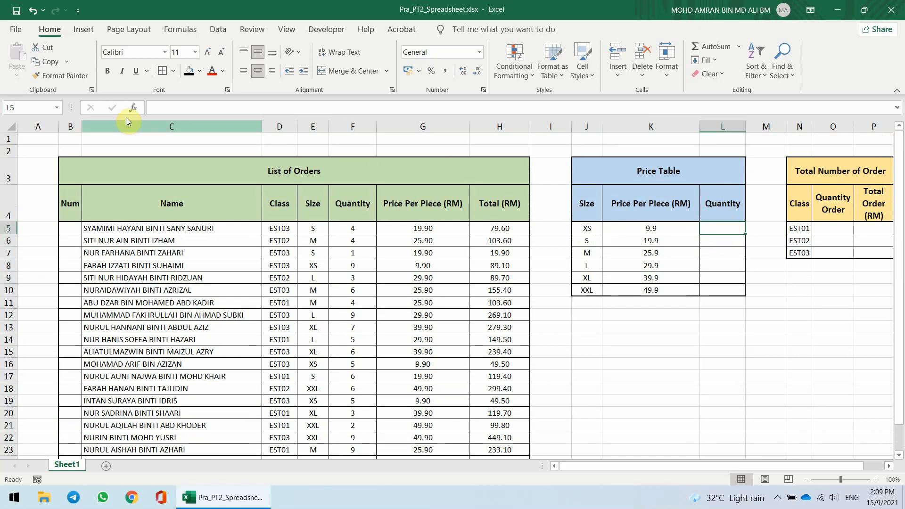
left_click(135, 109)
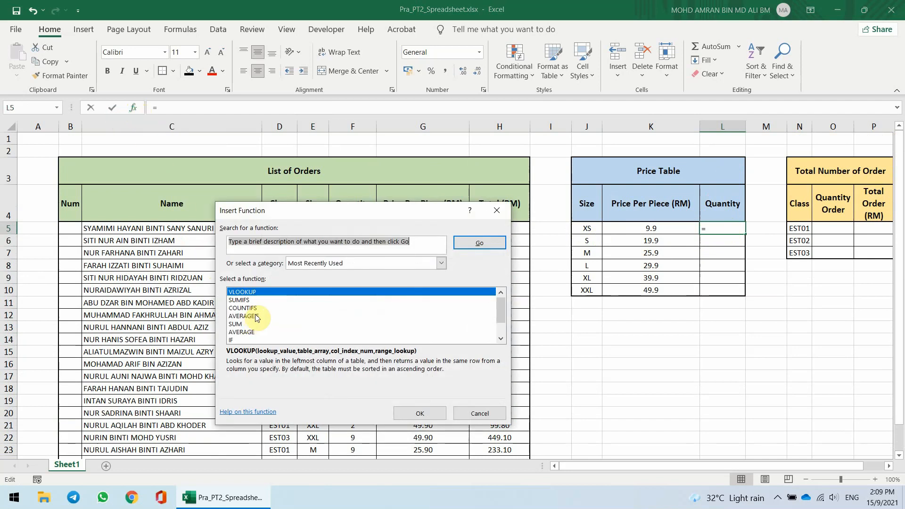
scroll(257, 318, "down", 1)
scroll(257, 319, "up", 1)
left_click(253, 309)
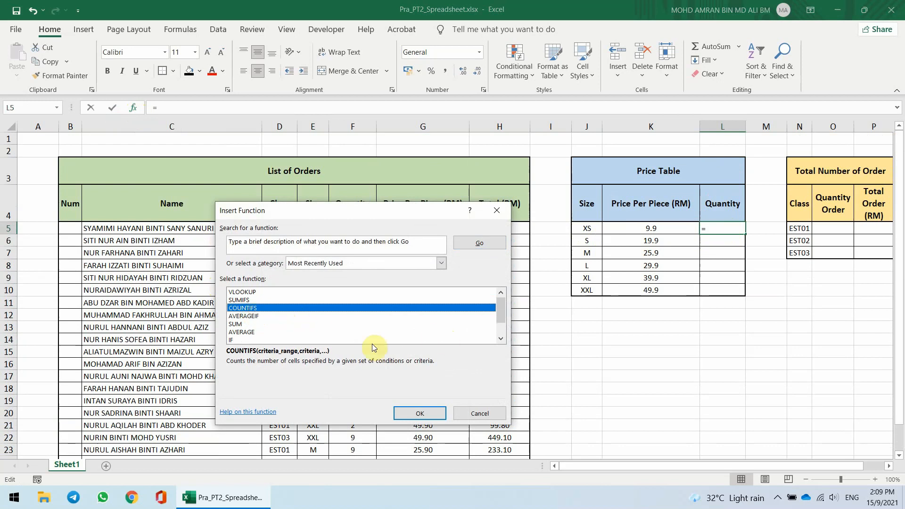
left_click(419, 414)
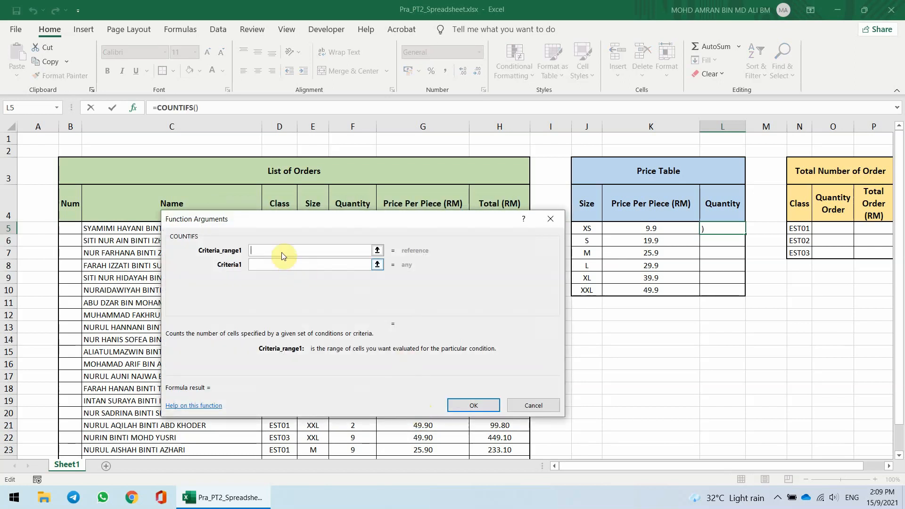
left_click_drag(328, 222, 533, 313)
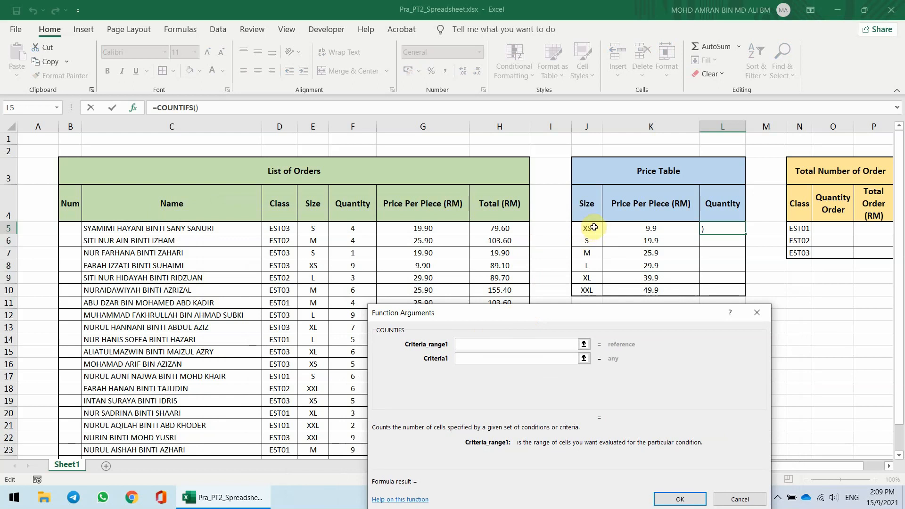
left_click(586, 228)
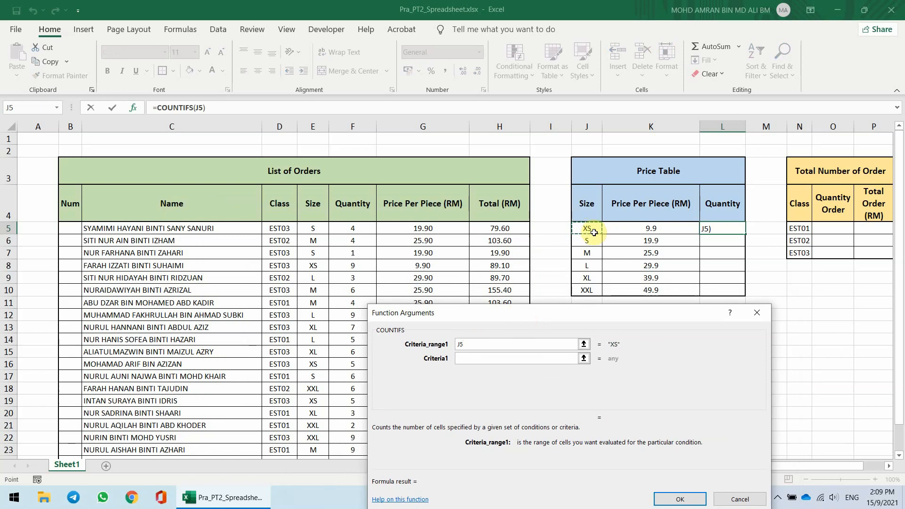
left_click(470, 358)
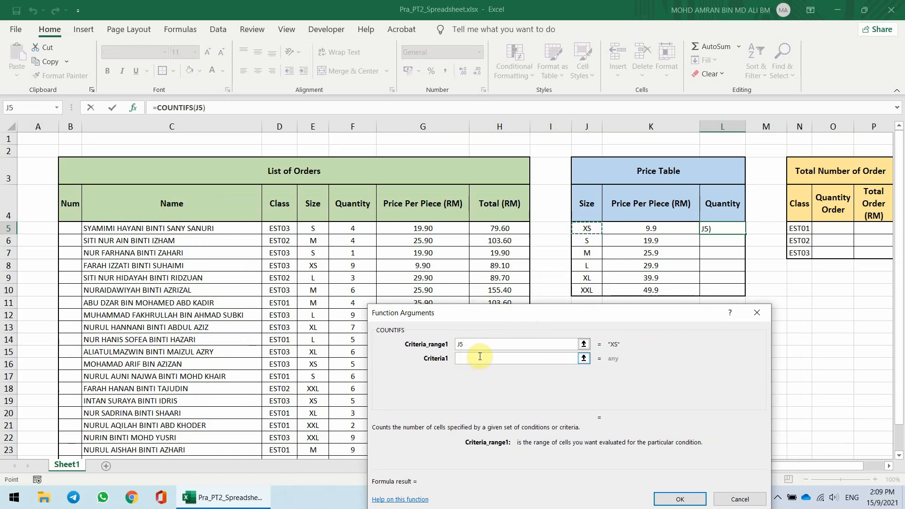
left_click(478, 344)
double_click(479, 344)
left_click_drag(623, 313, 672, 250)
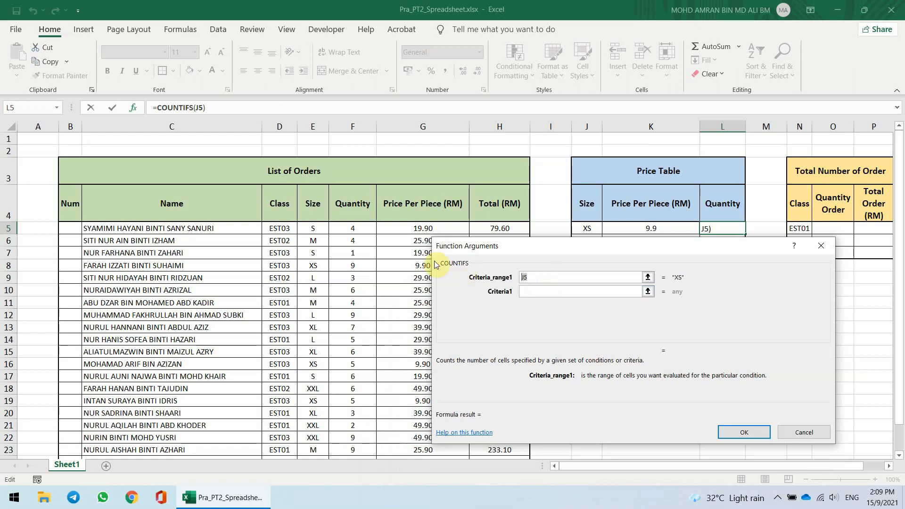
key("BackSpace")
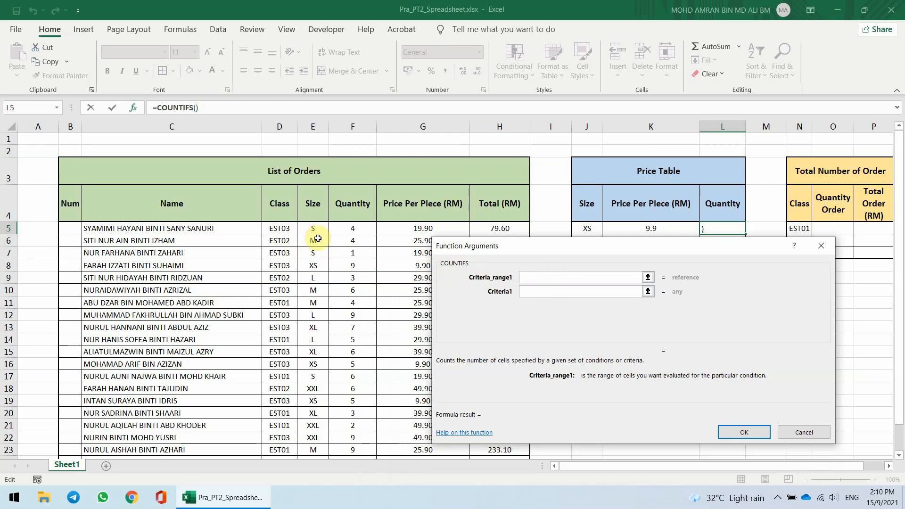
- Complete the COUNTIFS in L5 with the absolute criteria range $E$5:$E$24 and the size in J5 as the criterion
left_click_drag(321, 229, 317, 407)
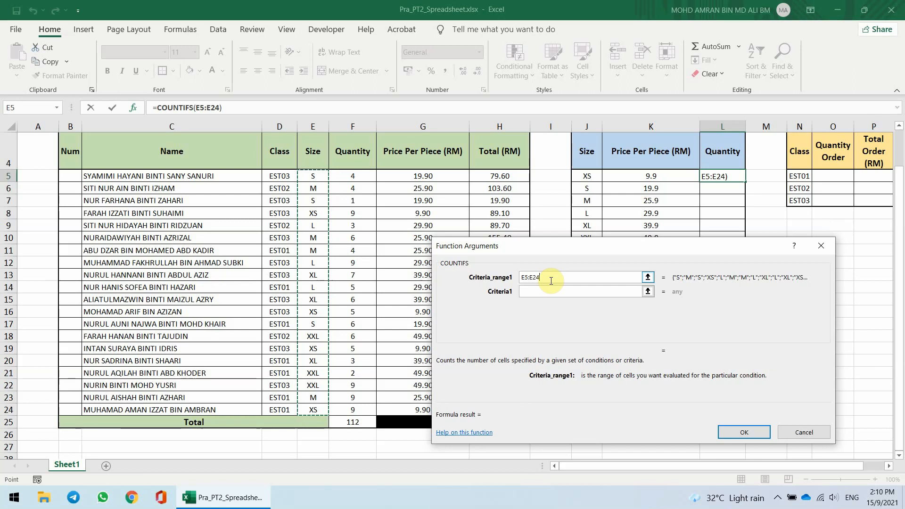
key("F4")
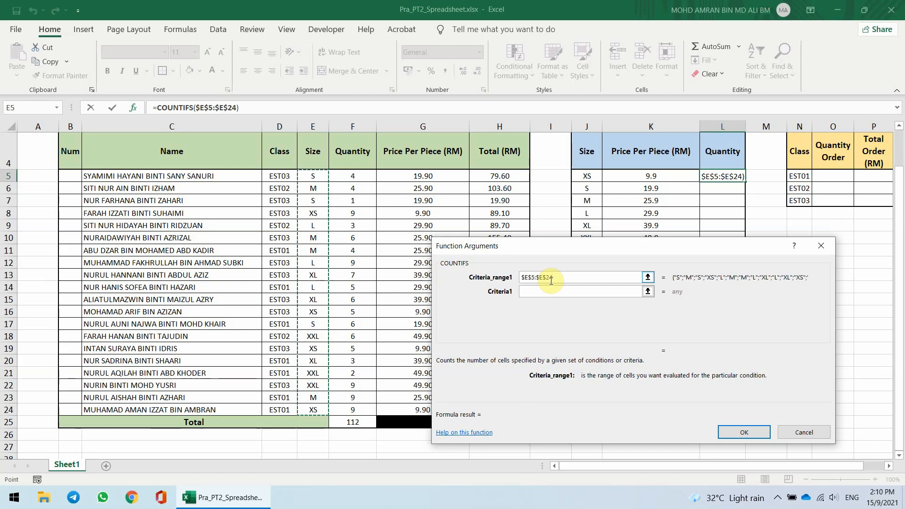
left_click(533, 292)
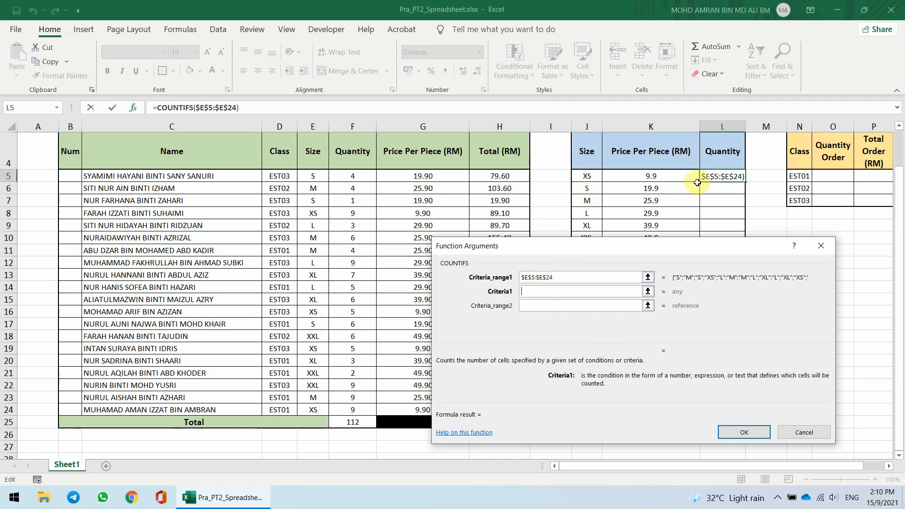
left_click(586, 176)
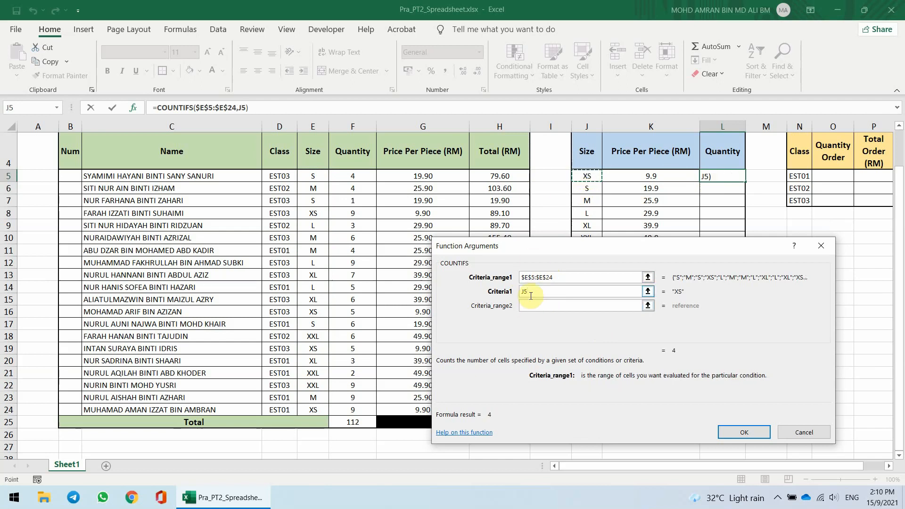
left_click(745, 432)
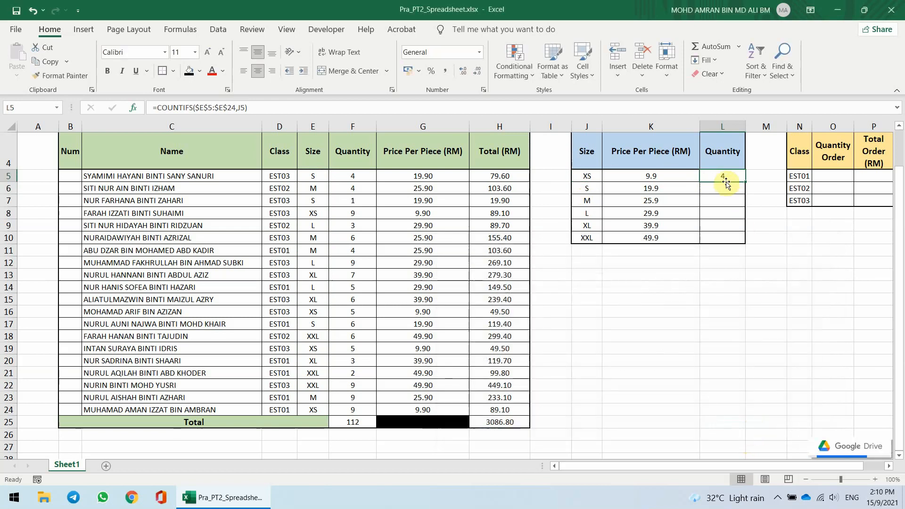
- Copy the COUNTIFS formula from L5 down the Price Table's Quantity column to L10
left_click(582, 176)
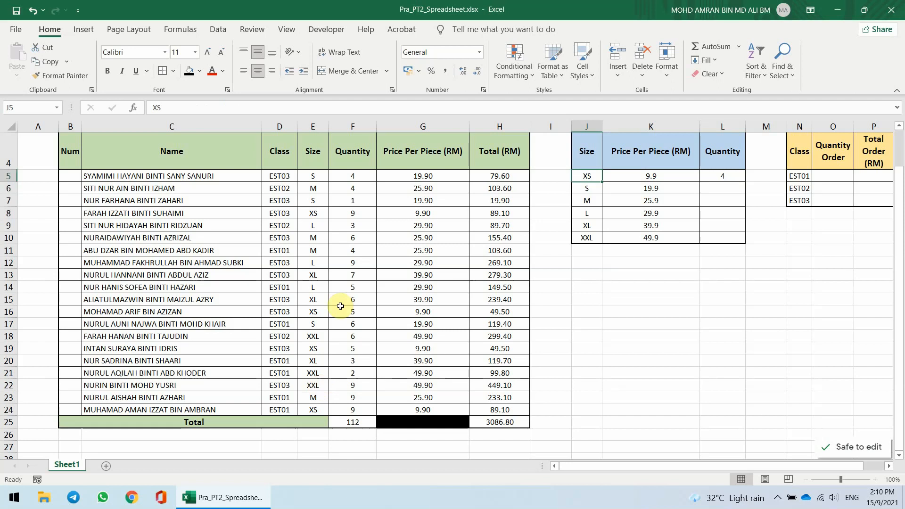
left_click(726, 176)
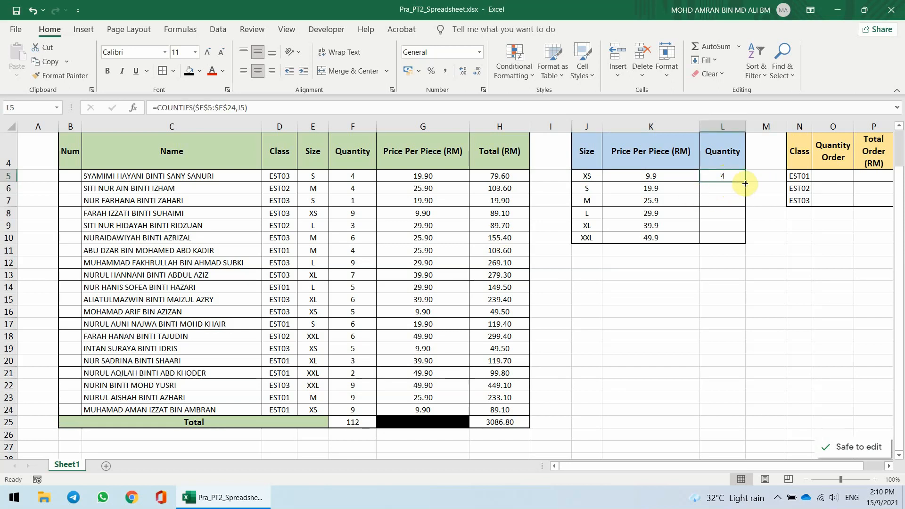
left_click_drag(745, 184, 738, 244)
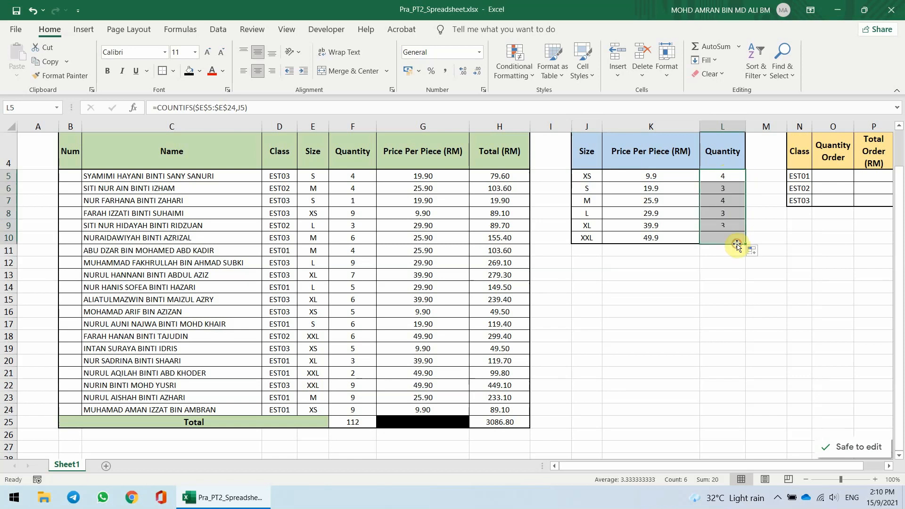
- Check the COUNTIFS formulas for each size in L5:L10 under the Price Table's Quantity header
left_click(733, 172)
left_click(728, 188)
left_click(729, 201)
left_click(730, 213)
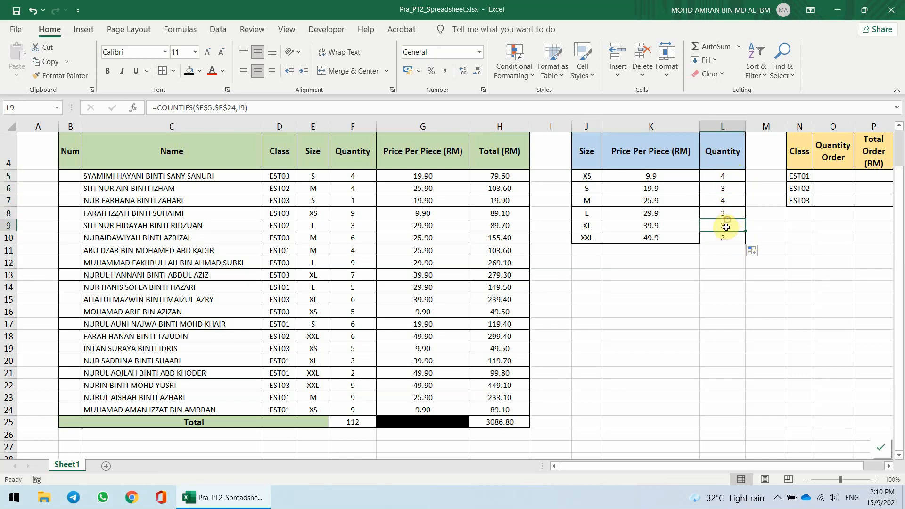
left_click(728, 225)
left_click(727, 241)
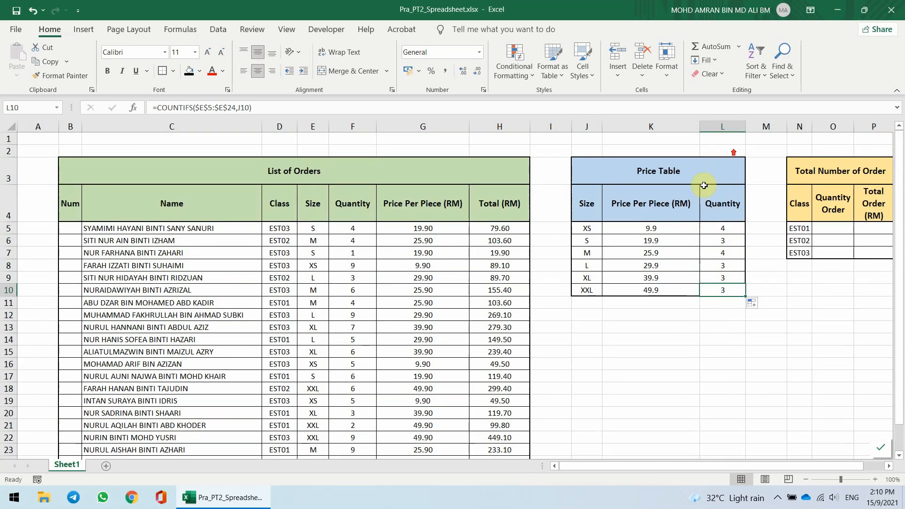
scroll(721, 150, "up", 1)
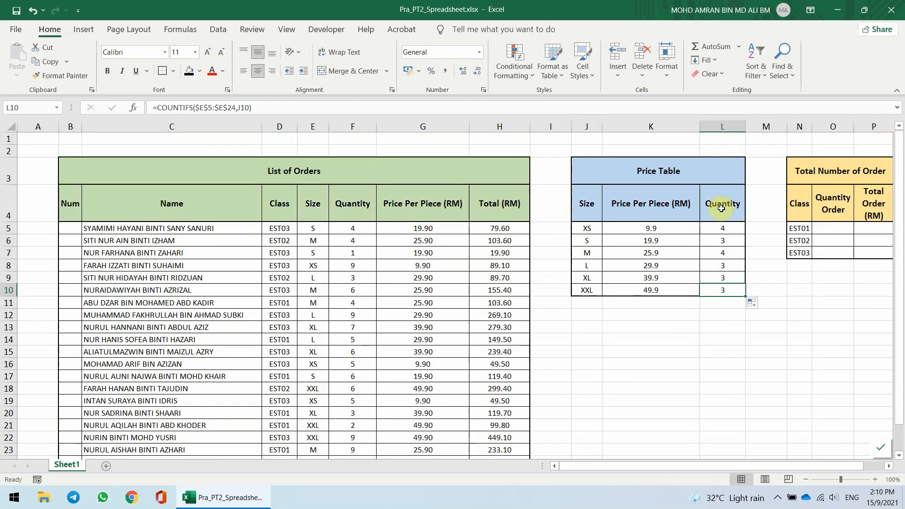
left_click(721, 208)
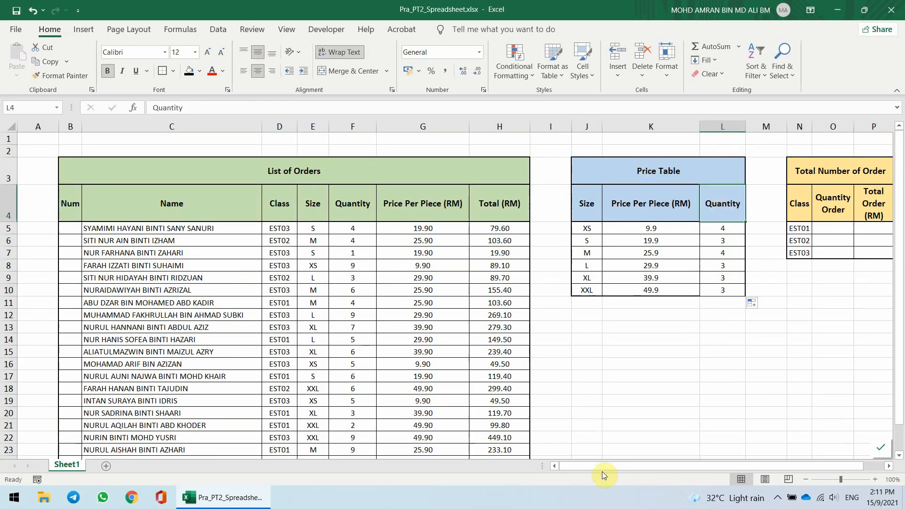
- Examine the Total Number of Order table's classes EST01 to EST03, its Quantity Order cell O5 and the Class column in the List of Orders
left_click_drag(624, 468, 670, 465)
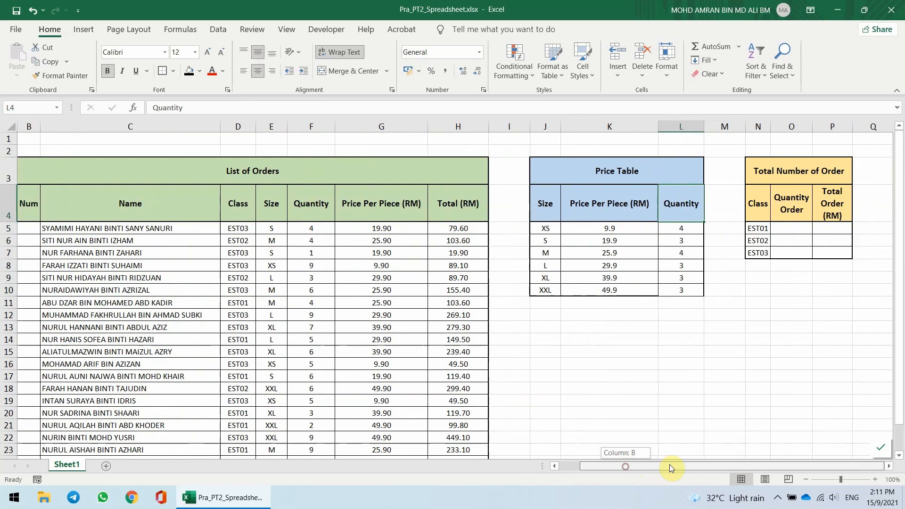
left_click(803, 168)
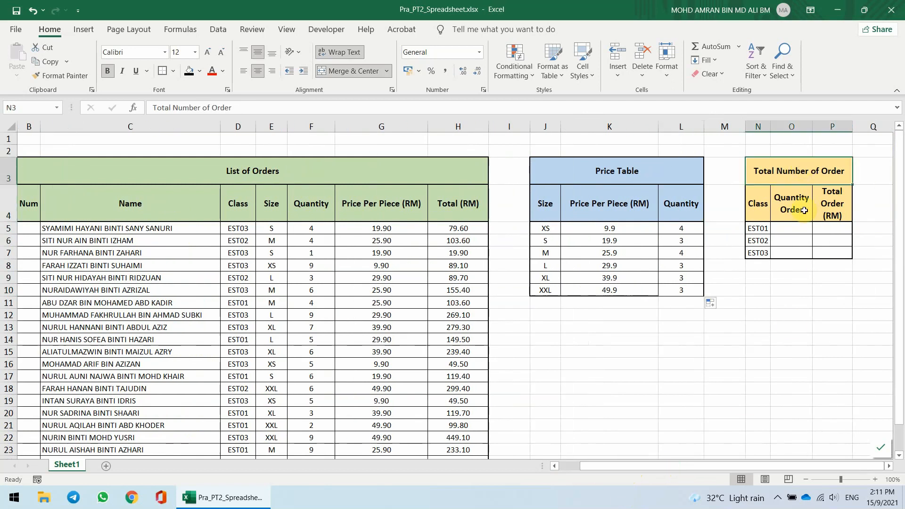
key("ctrl+c")
left_click(785, 229)
left_click(756, 229)
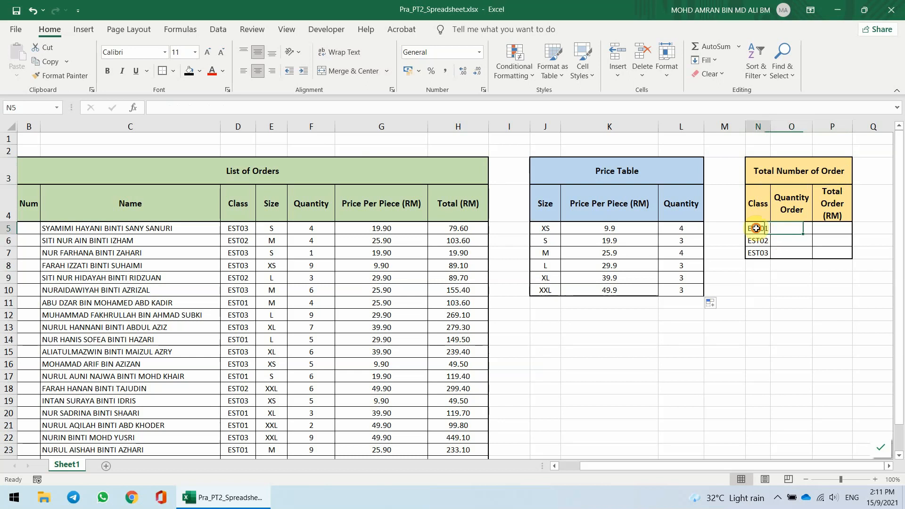
left_click(755, 241)
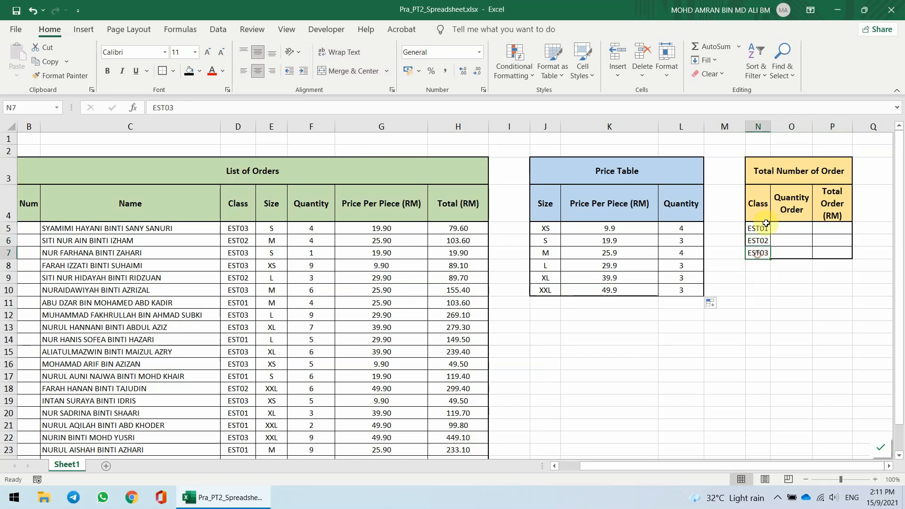
left_click(754, 204)
left_click_drag(233, 228, 238, 377)
left_click(792, 230)
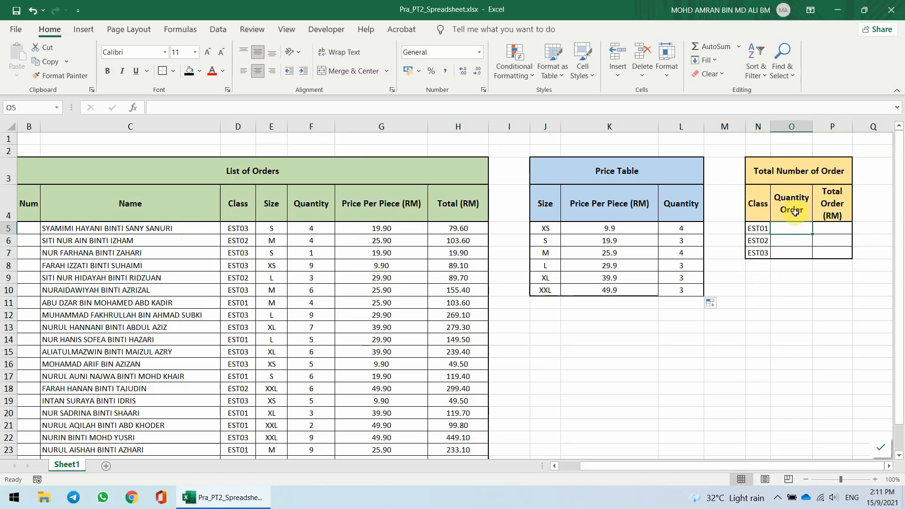
- Compare the Quantity Order cells for classes EST01 to EST03 with the Price Table's Quantity counts in L5:L10
left_click(760, 228)
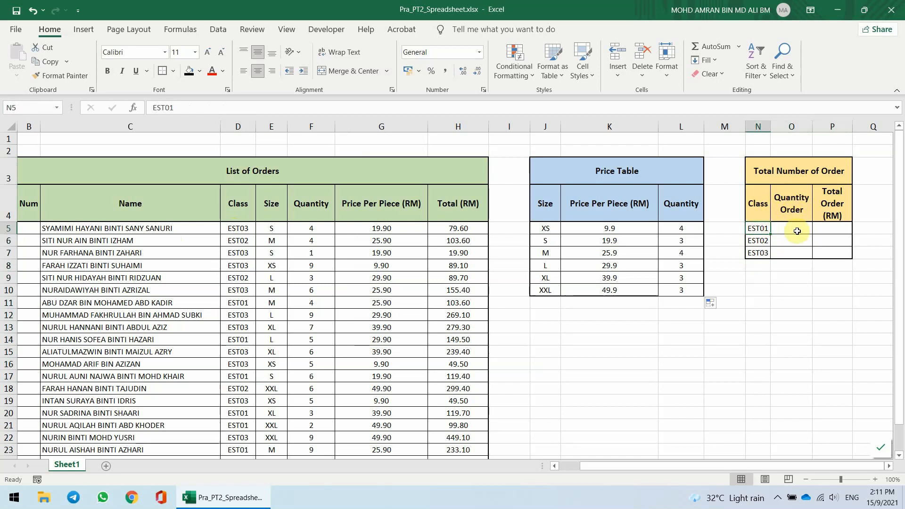
left_click(793, 207)
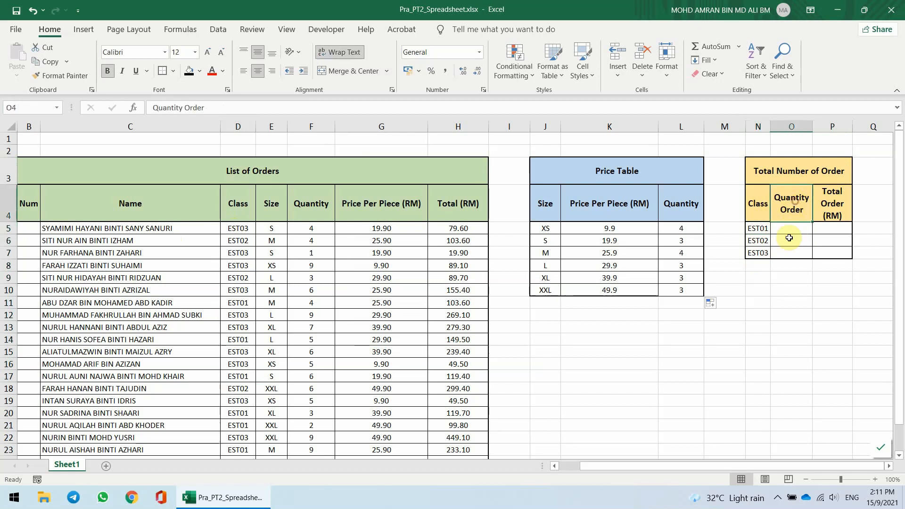
left_click(756, 240)
left_click(789, 210)
left_click(790, 254)
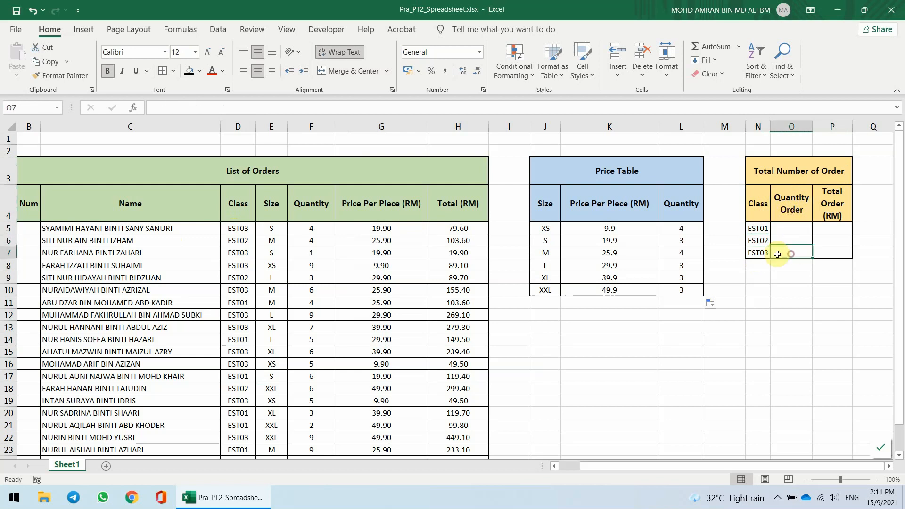
left_click(797, 229)
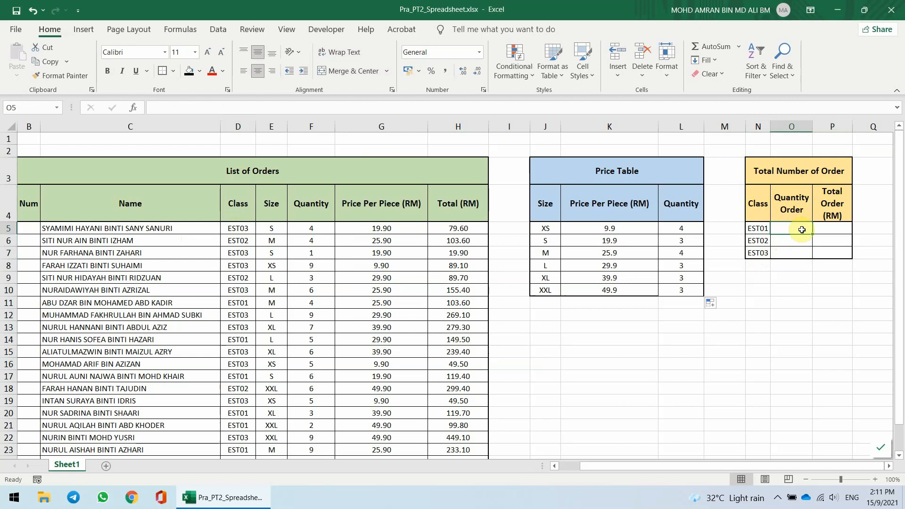
left_click_drag(679, 228, 681, 293)
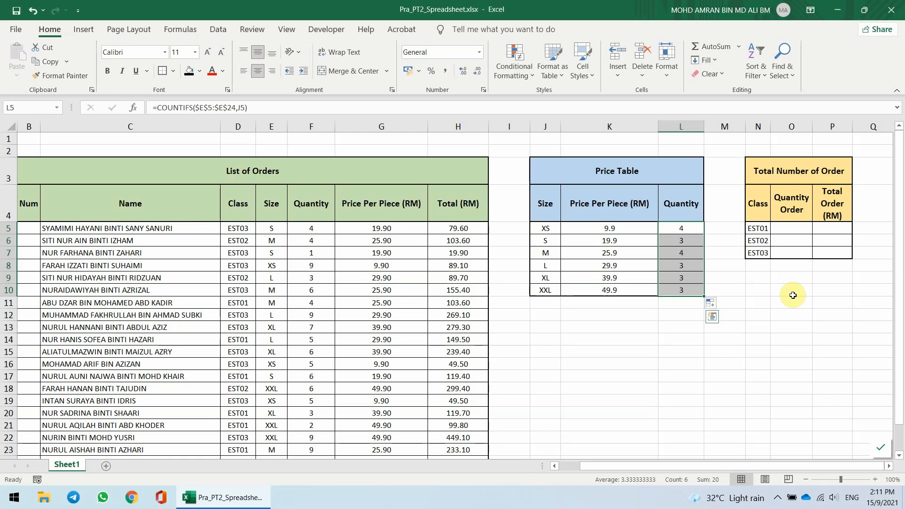
- Insert the SUMIFS function in O5, the Quantity Order cell for class EST01
left_click(794, 230)
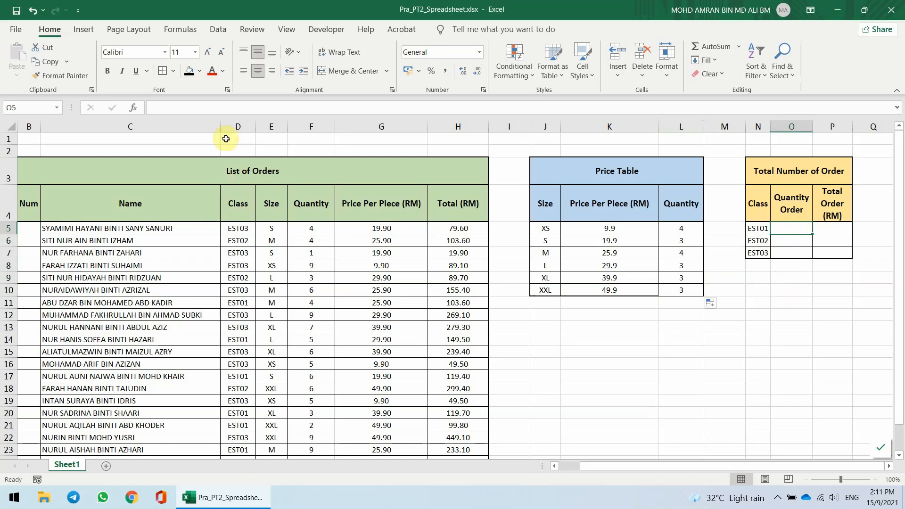
left_click(134, 107)
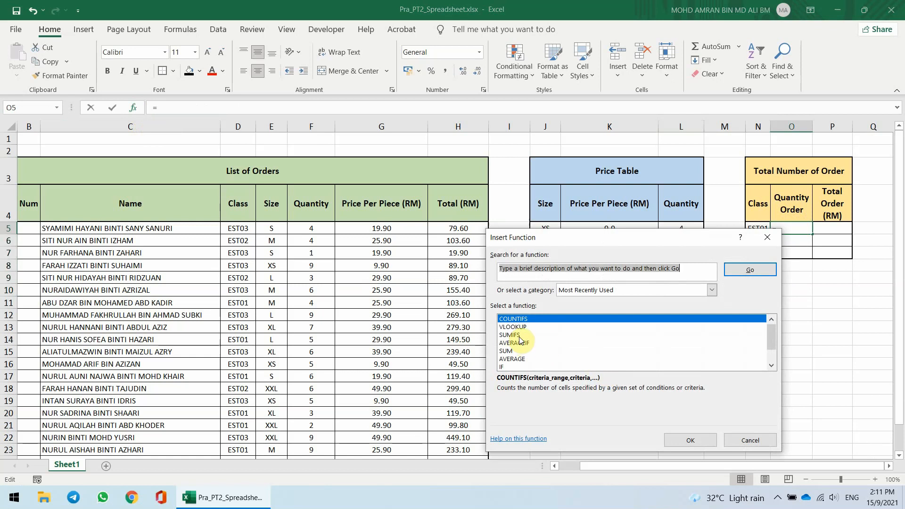
left_click(555, 335)
left_click(518, 319)
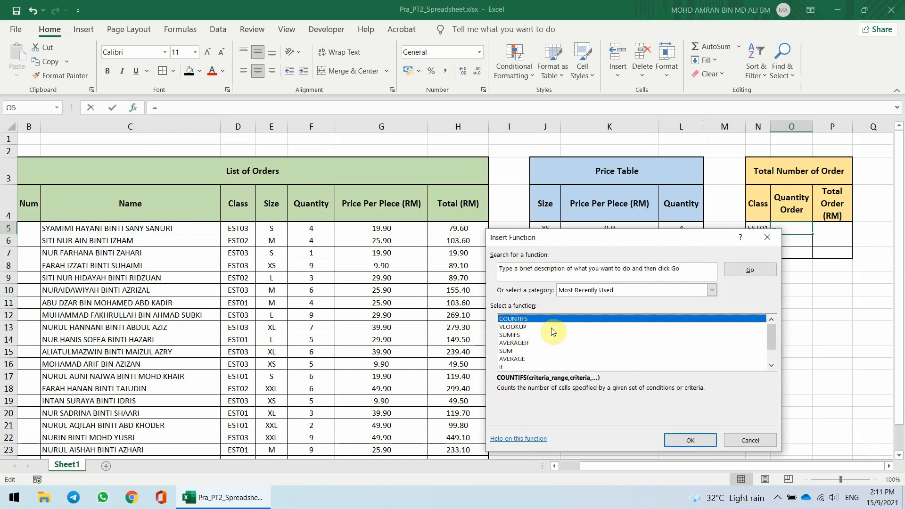
left_click(516, 335)
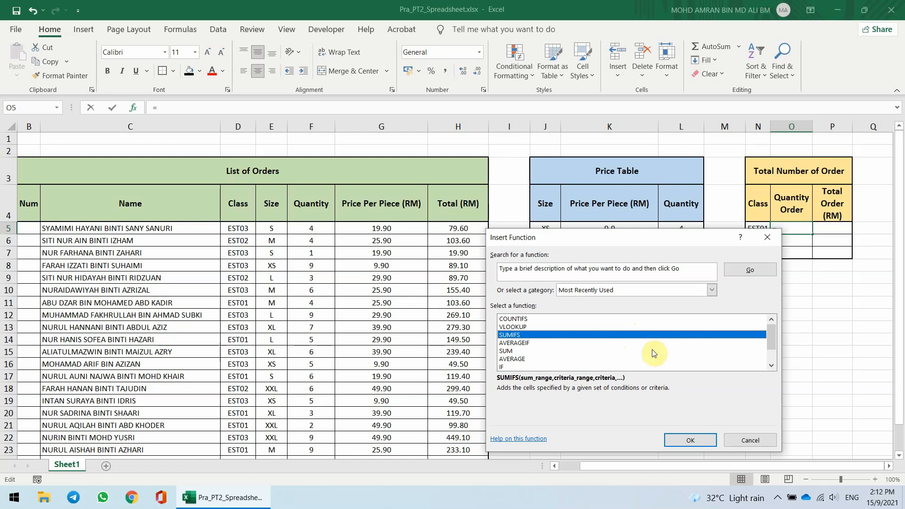
left_click(686, 438)
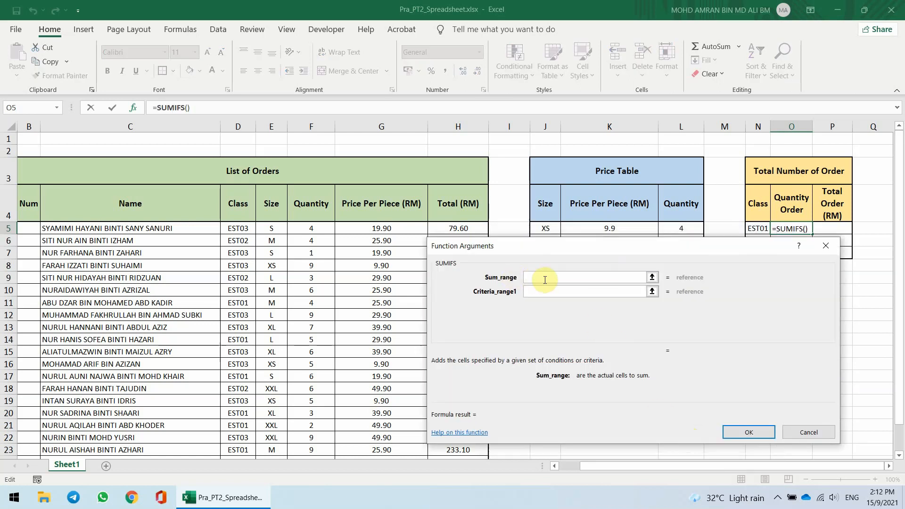
- Set the SUMIFS sum range to the List of Orders' Quantity cells as the absolute reference $F$5:$F$24
left_click_drag(532, 244, 537, 216)
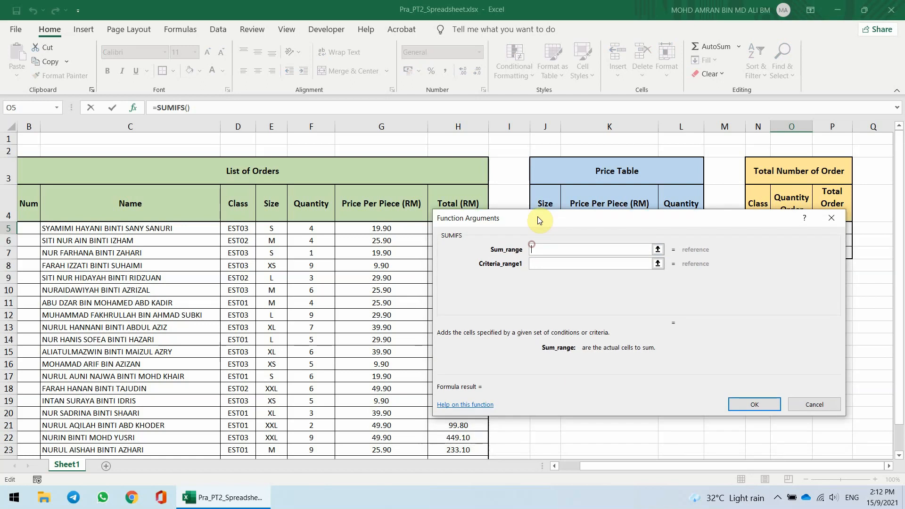
left_click_drag(303, 228, 311, 412)
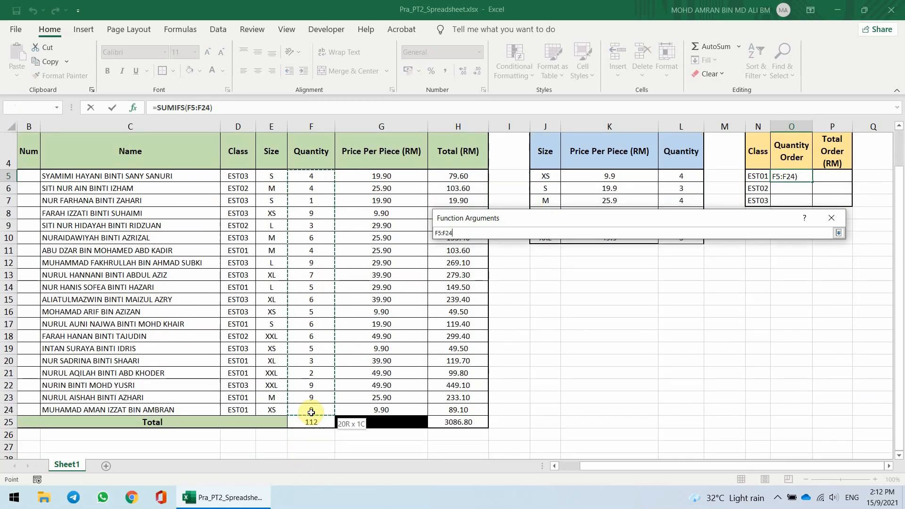
left_click_drag(311, 412, 311, 413)
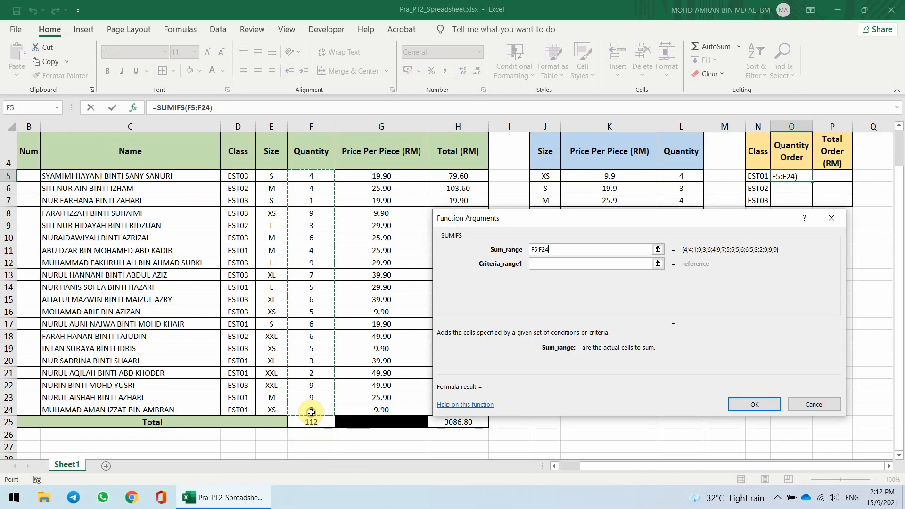
left_click(566, 267)
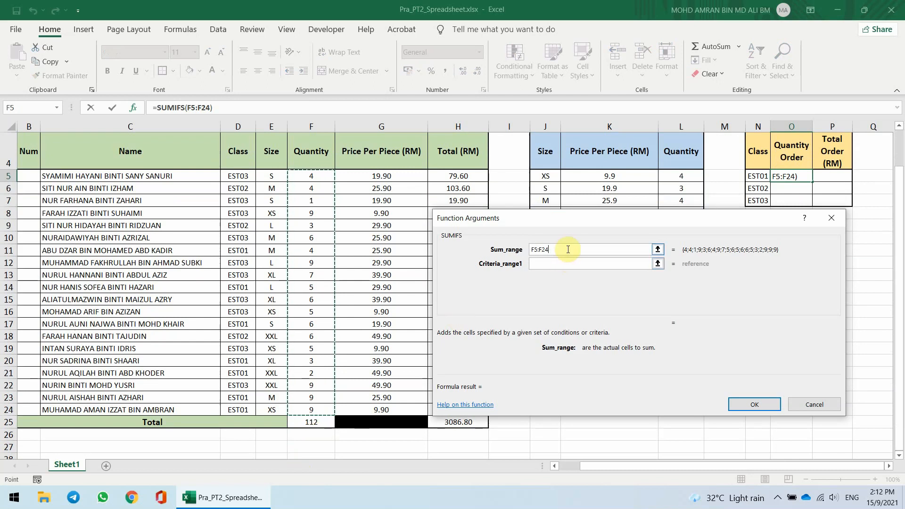
key("F4")
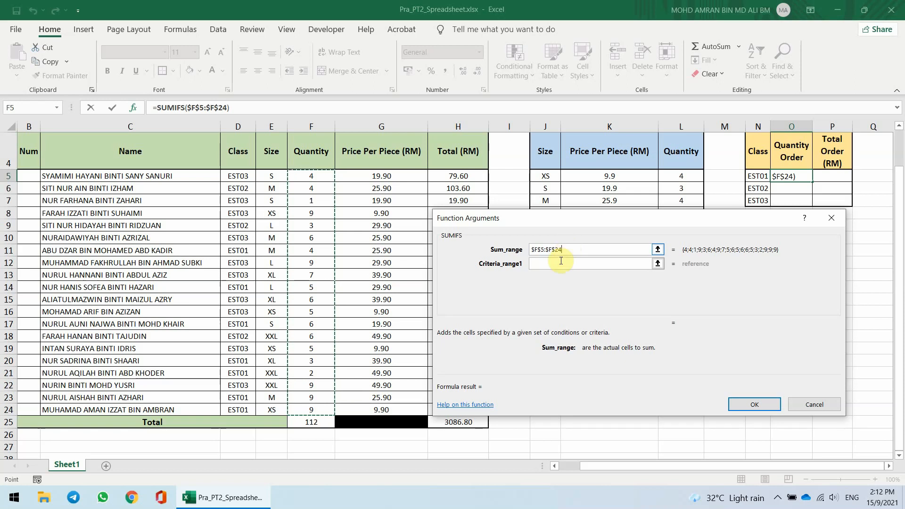
- Set the first SUMIFS criteria range to the List of Orders' Class cells as the absolute reference $D$5:$D$24
left_click(550, 264)
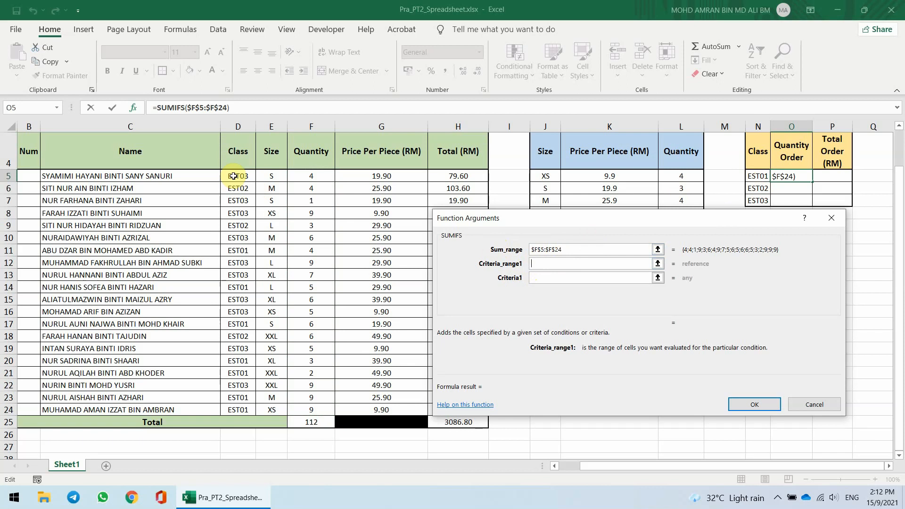
left_click_drag(233, 176, 247, 411)
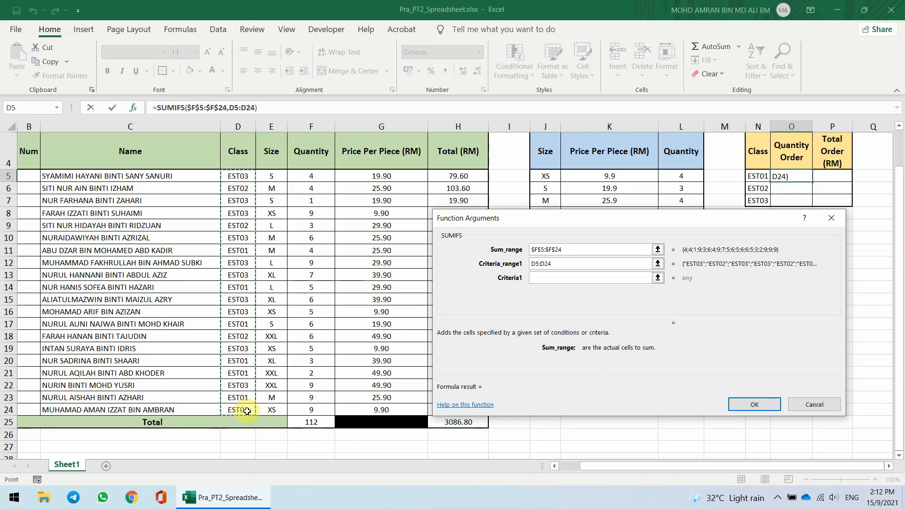
key("F4")
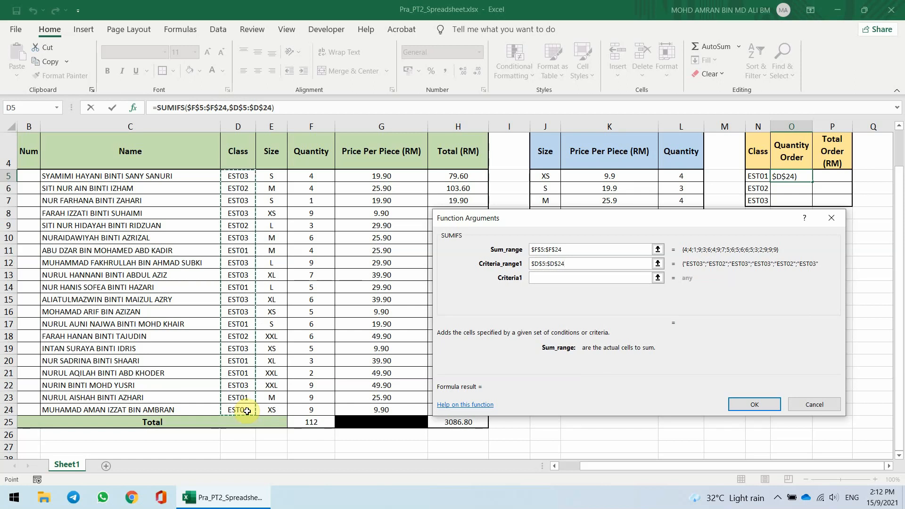
- Complete the SUMIFS in O5 with class cell N5 as the criterion and copy the formula down to O7
left_click(557, 278)
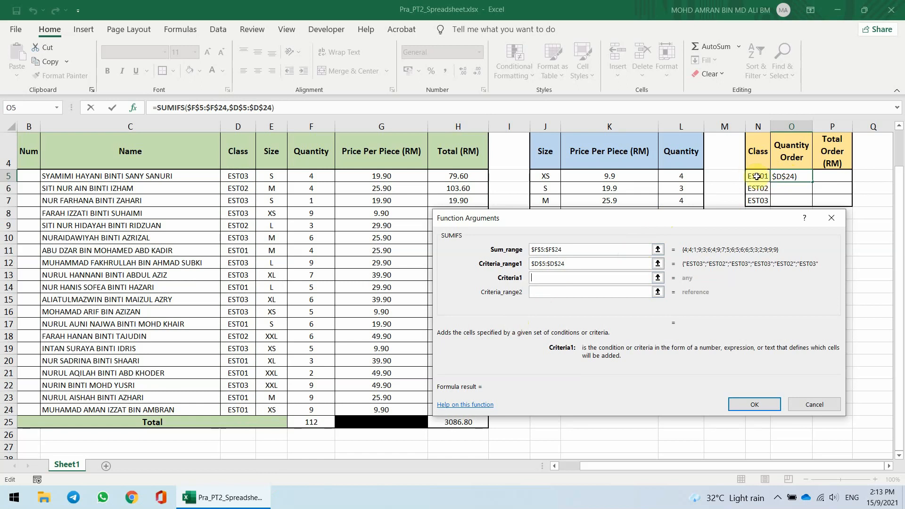
left_click(756, 176)
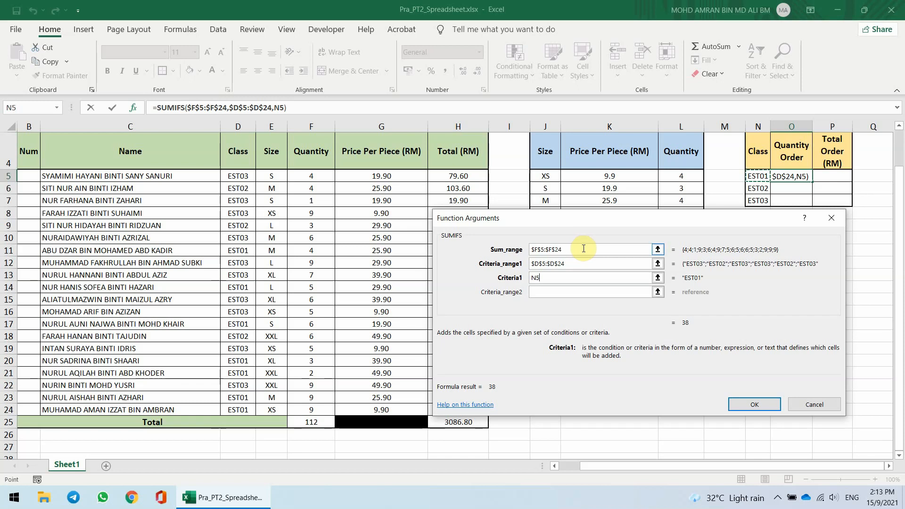
left_click(748, 403)
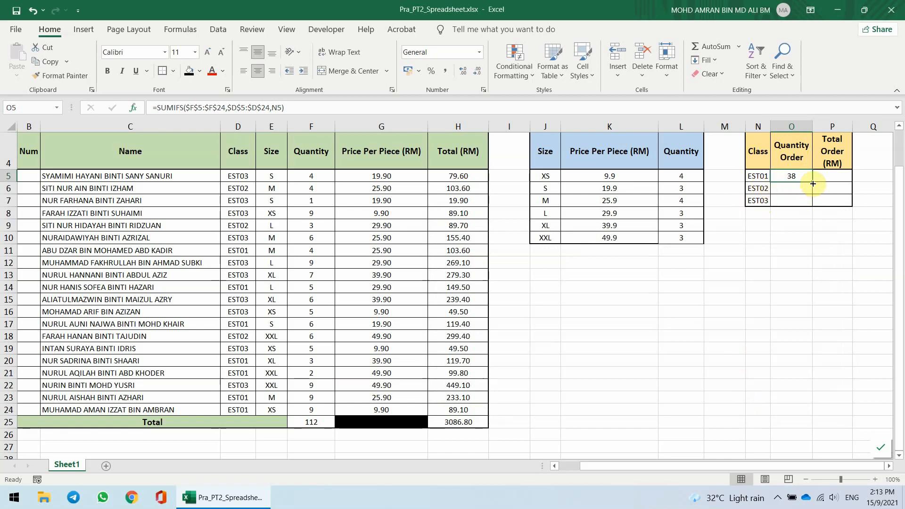
left_click_drag(813, 184, 807, 204)
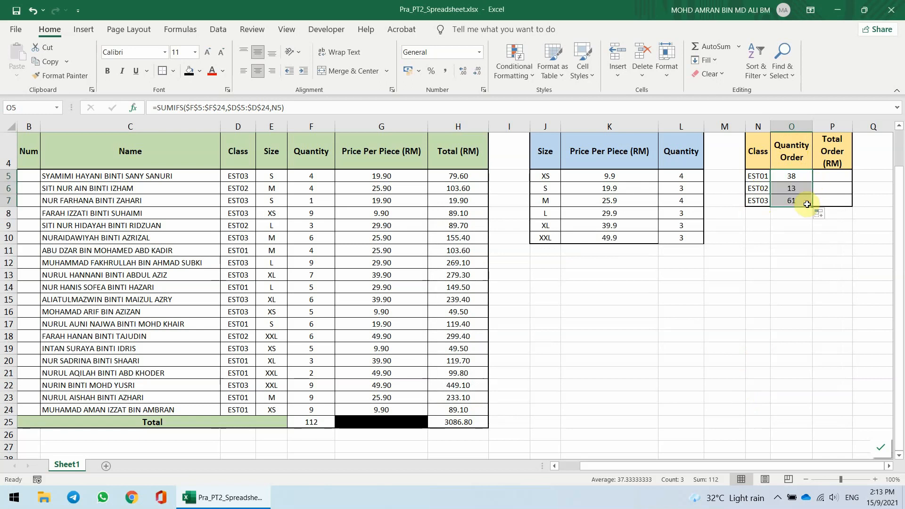
- Check the Quantity Order SUMIFS formulas in O5:O7 against their classes in column N
left_click(788, 155)
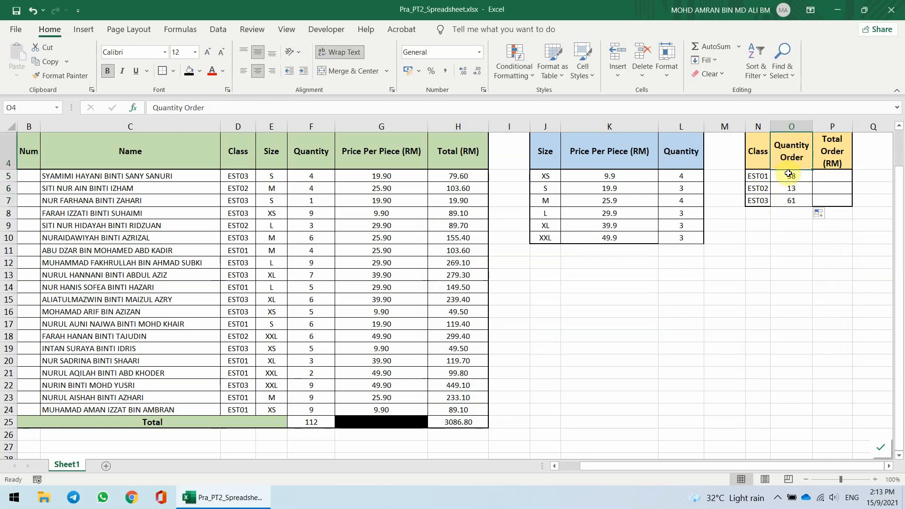
left_click(788, 174)
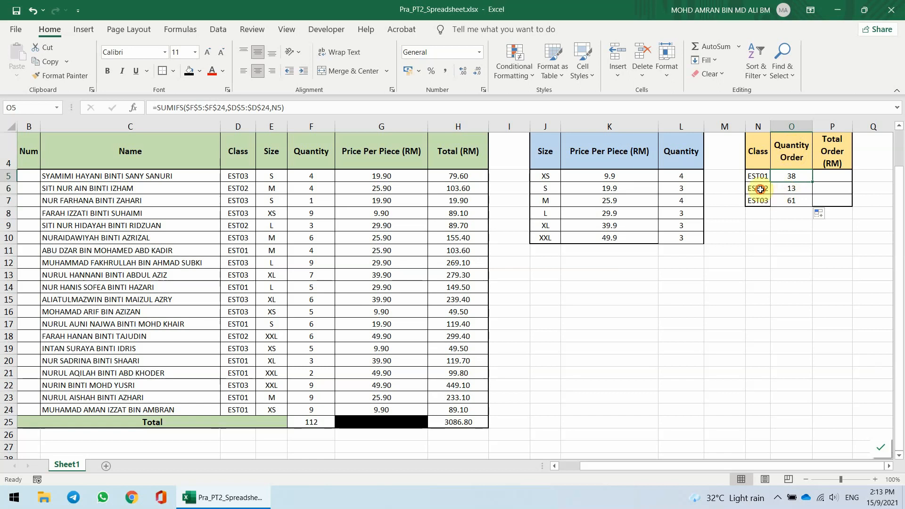
left_click(761, 189)
left_click(795, 181)
left_click(795, 156)
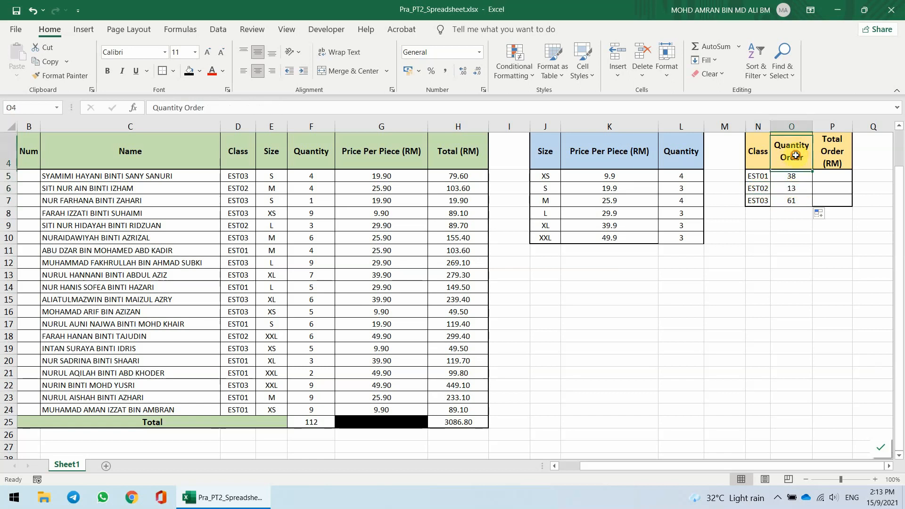
left_click(793, 200)
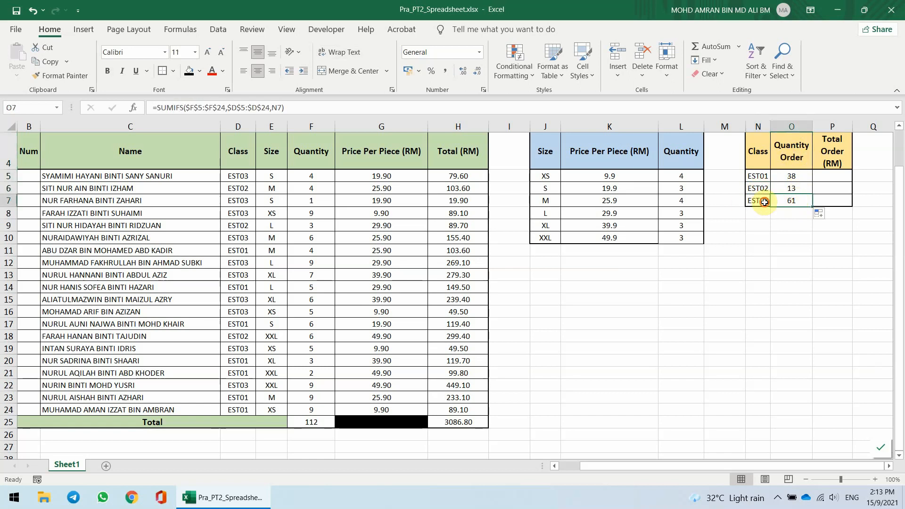
left_click(764, 202)
left_click(796, 202)
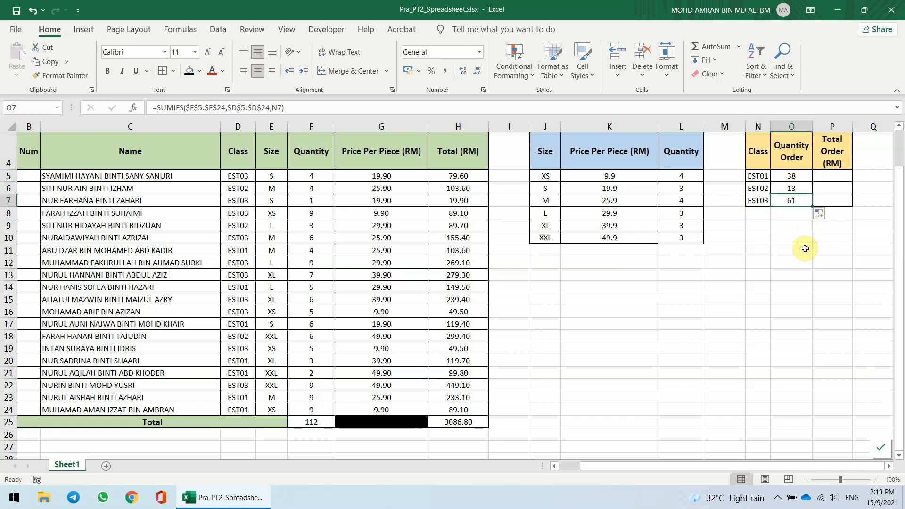
- Examine the empty Total Order (RM) cell P5 and the classes EST01 to EST03 in N5:N7
left_click(836, 176)
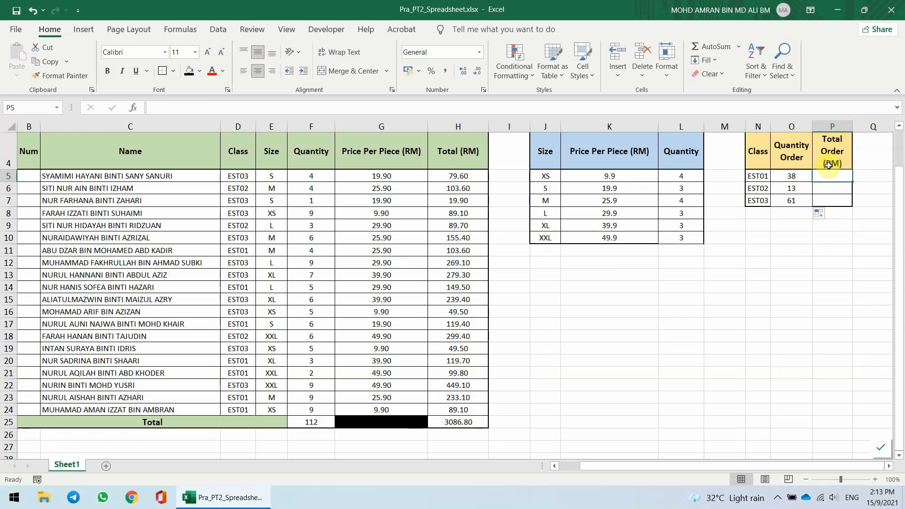
left_click(755, 176)
left_click(753, 189)
left_click(752, 201)
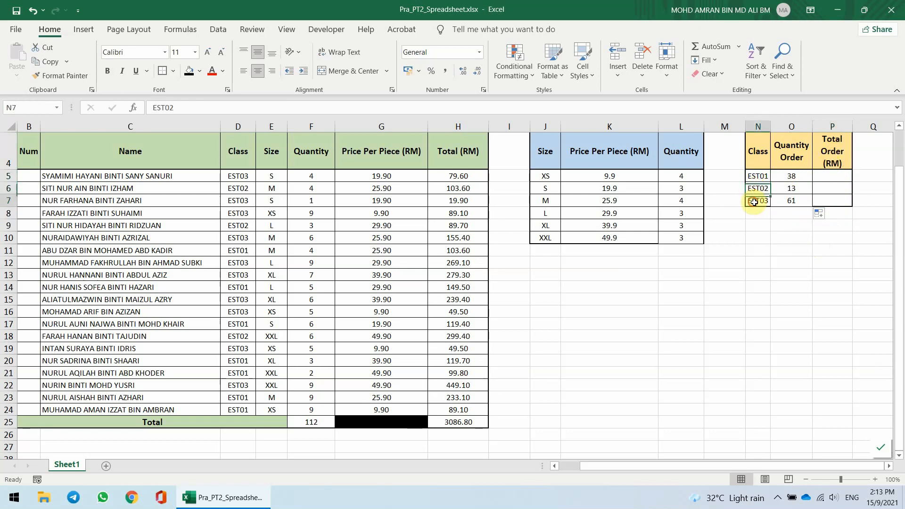
left_click(757, 174)
left_click(761, 199)
left_click(754, 189)
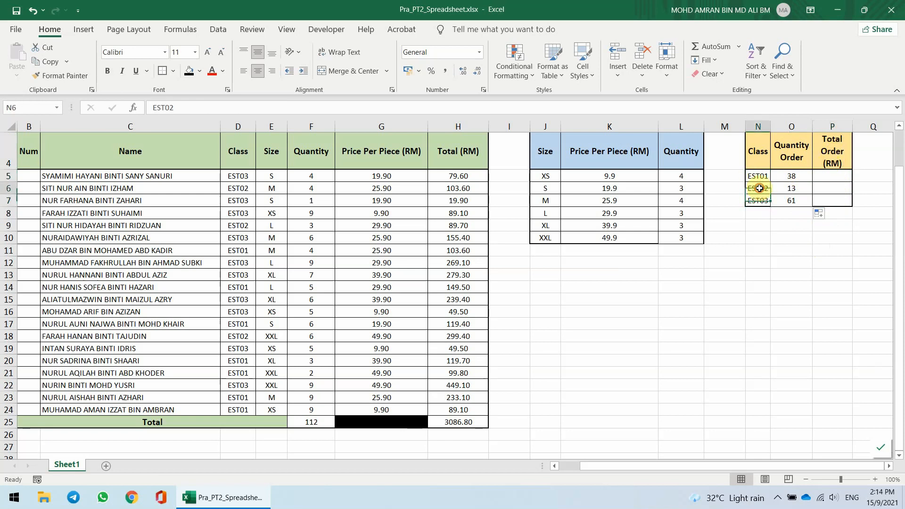
left_click(756, 176)
- Review the List of Orders' Total (RM) amounts and the classes in N5:N7 as the source for Total Order cell P5
left_click(829, 176)
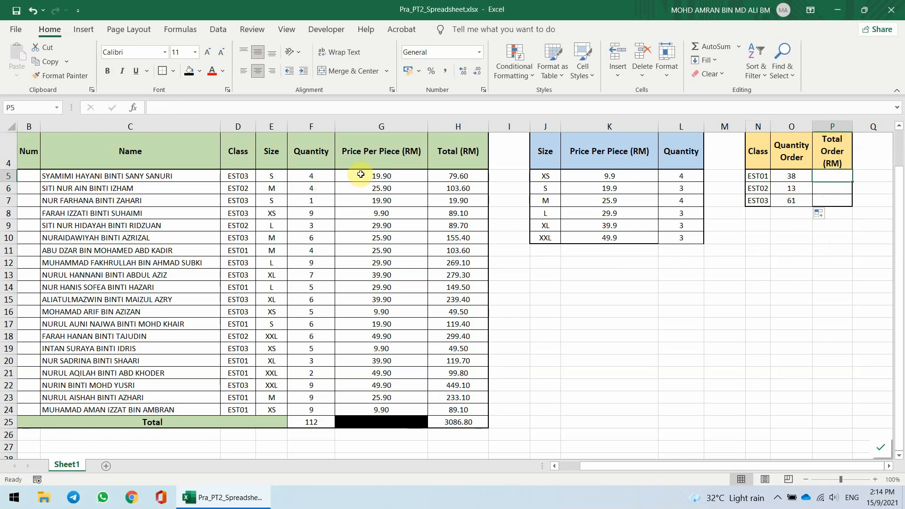
left_click_drag(455, 175, 460, 411)
left_click(828, 175)
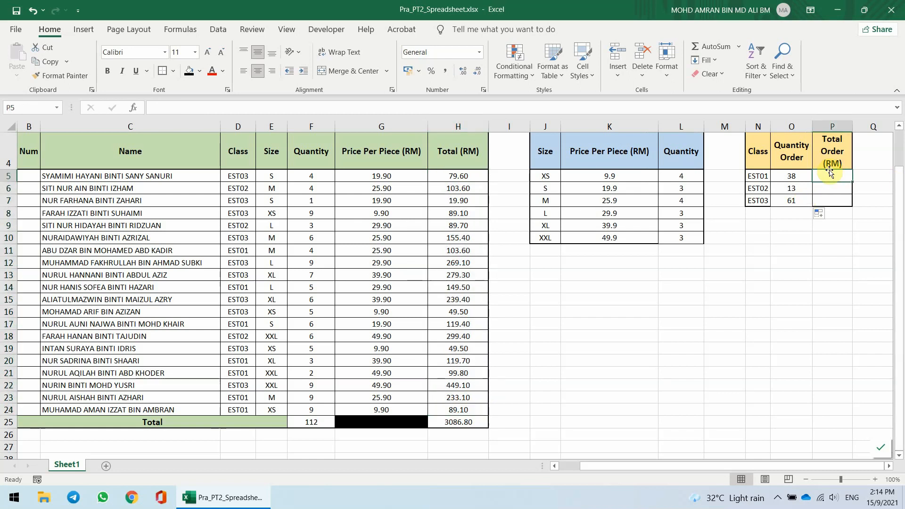
left_click_drag(464, 175, 459, 398)
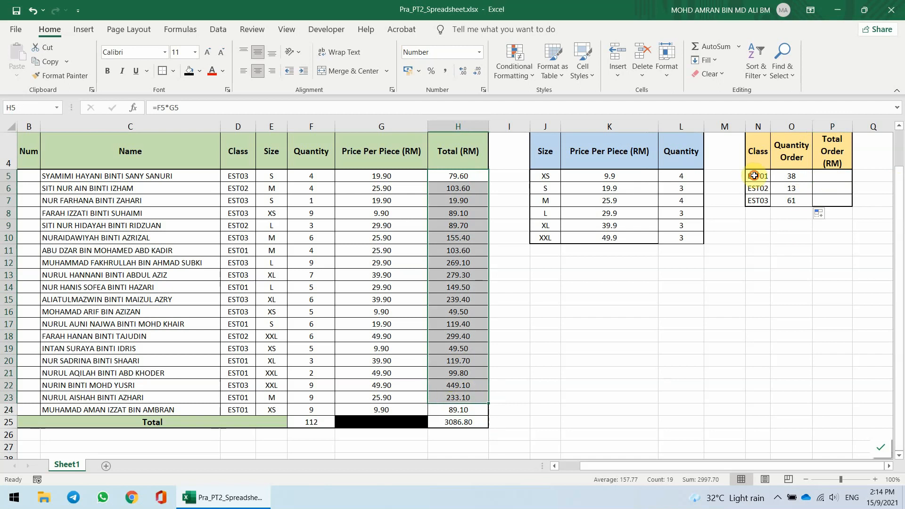
left_click_drag(754, 175, 757, 200)
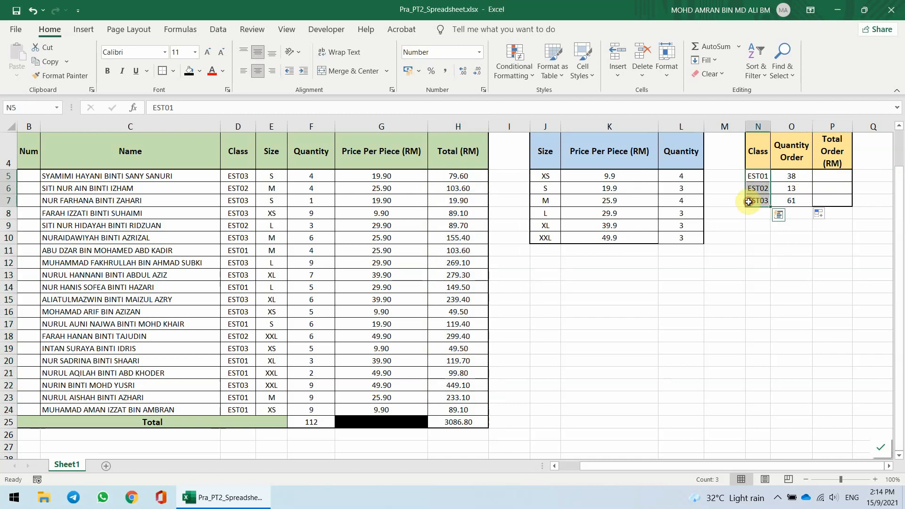
left_click(837, 177)
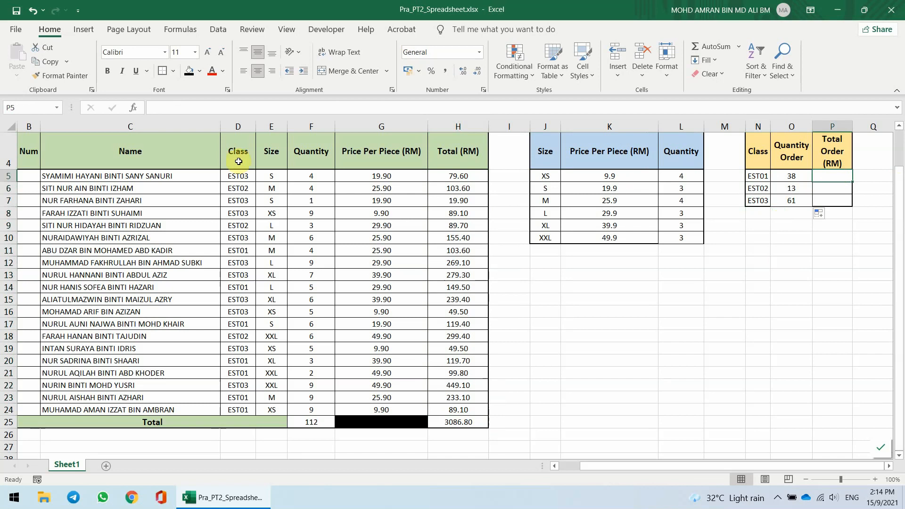
- Start a SUMIFS formula in P5 with the order totals H5:H24 as the absolute sum range $H$5:$H$24
left_click(133, 108)
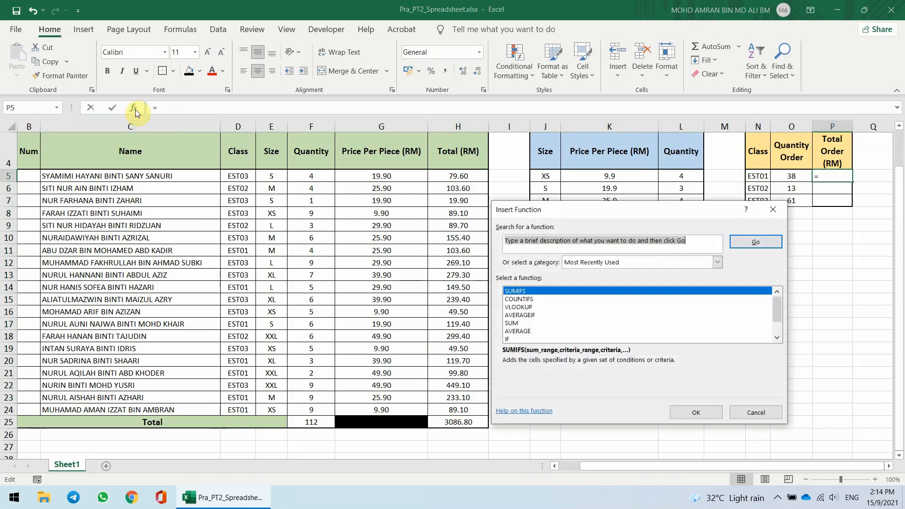
left_click(697, 412)
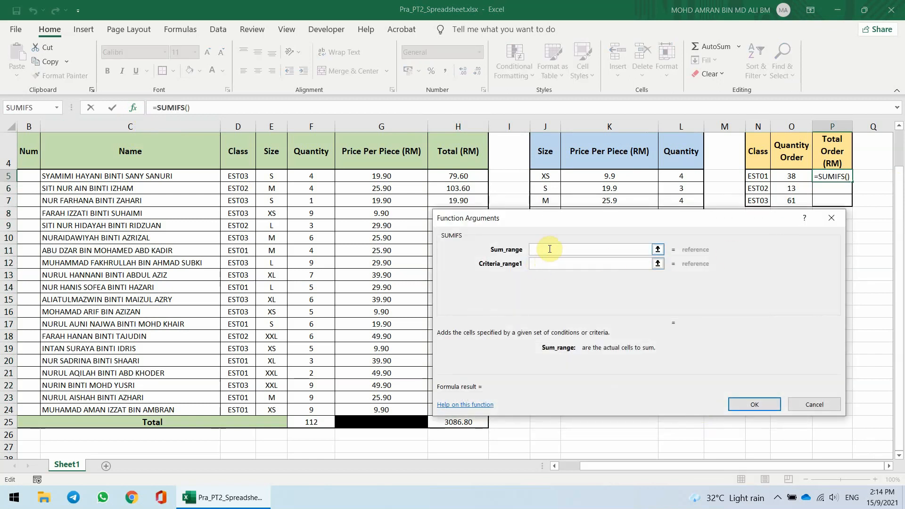
left_click_drag(547, 219, 618, 183)
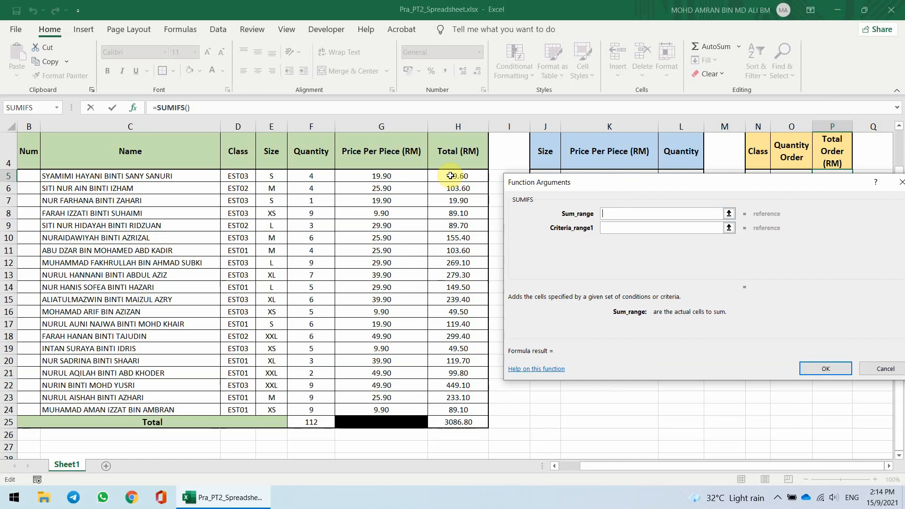
left_click_drag(450, 176, 465, 406)
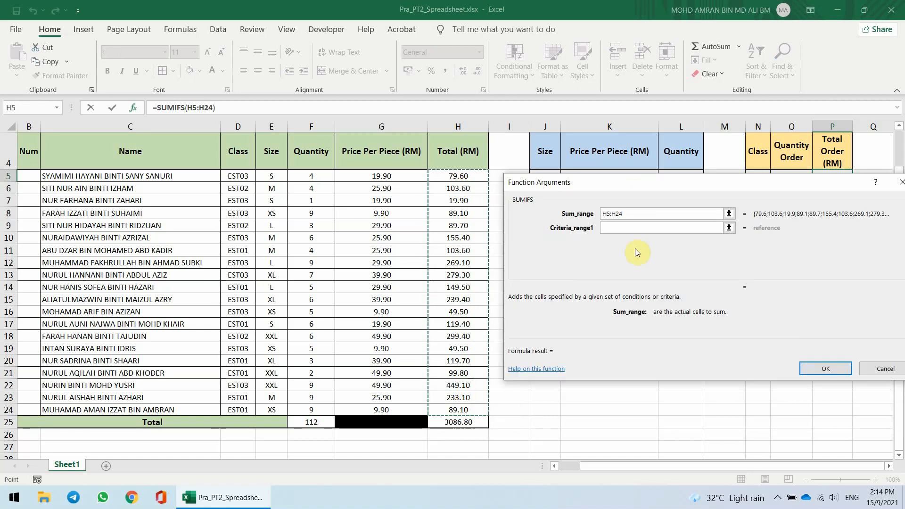
key("F4")
- Complete the SUMIFS in P5 with the absolute criteria range $D$5:$D$24 and class cell N5 as the criterion
left_click(618, 228)
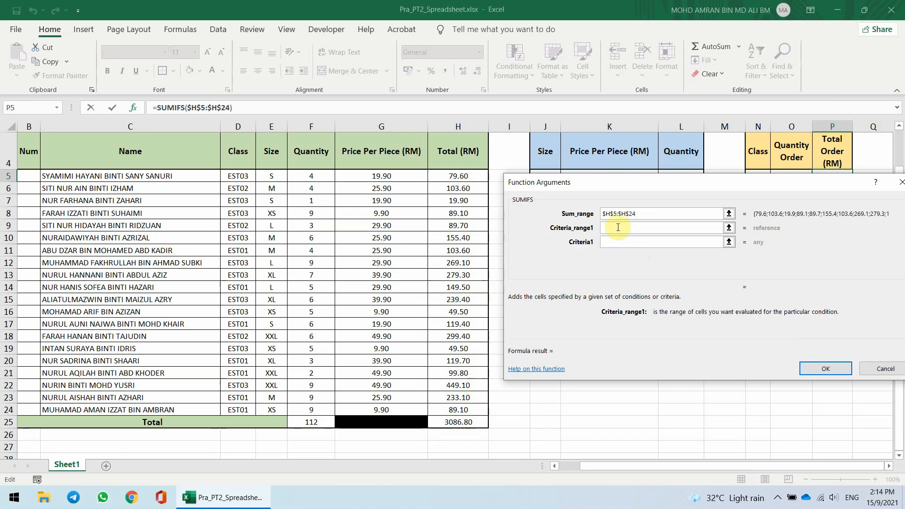
left_click_drag(624, 189, 599, 267)
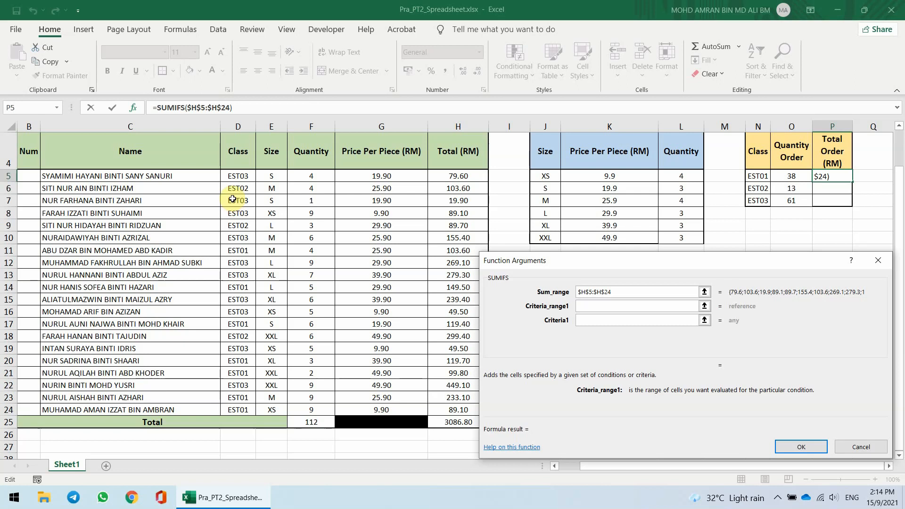
left_click_drag(233, 175, 235, 404)
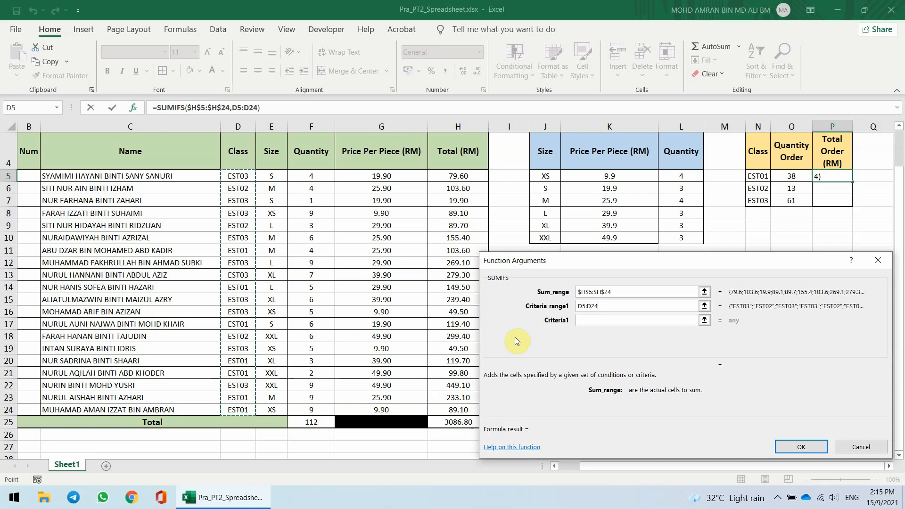
key("F4")
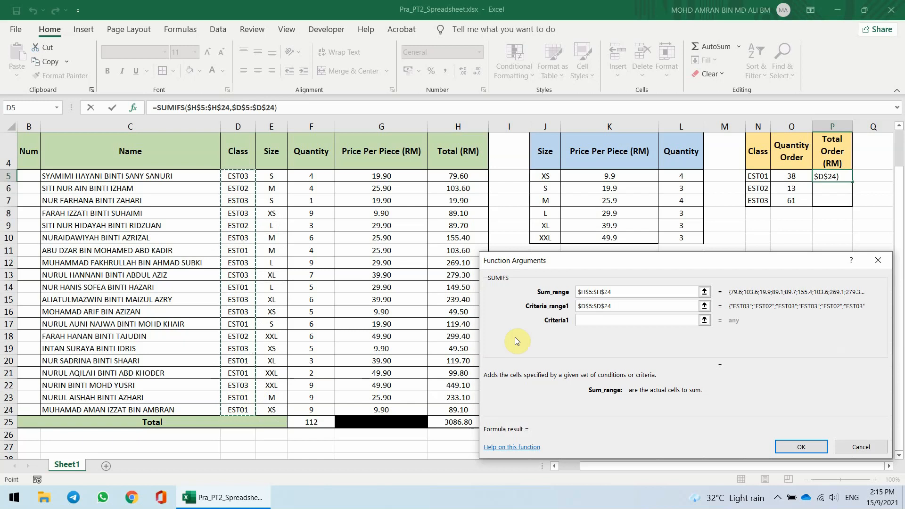
left_click(604, 322)
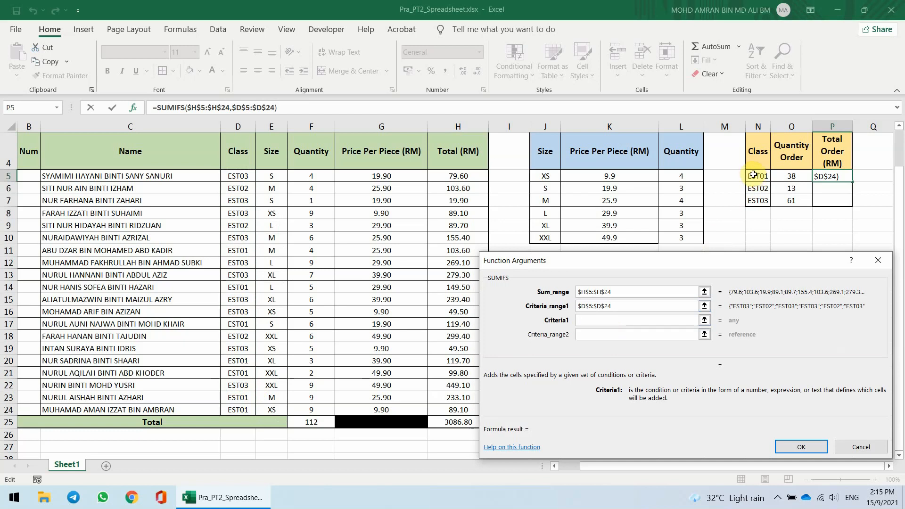
left_click(754, 177)
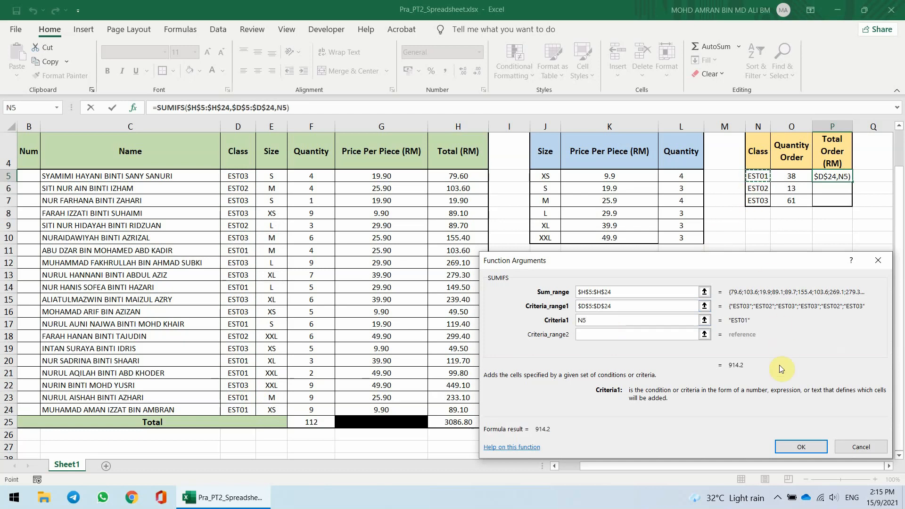
left_click(784, 447)
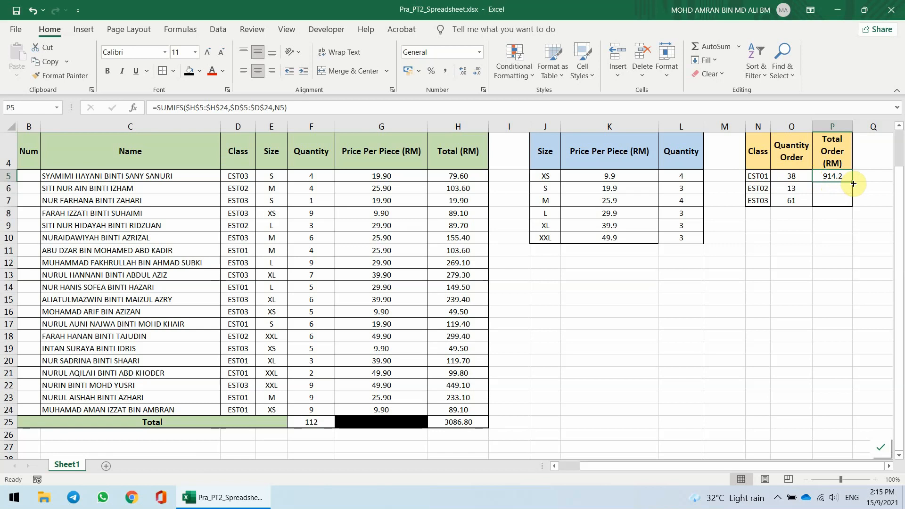
- Copy the Total Order (RM) formula from P5 down to P7 and format the amounts with two decimal places
left_click_drag(853, 183, 851, 205)
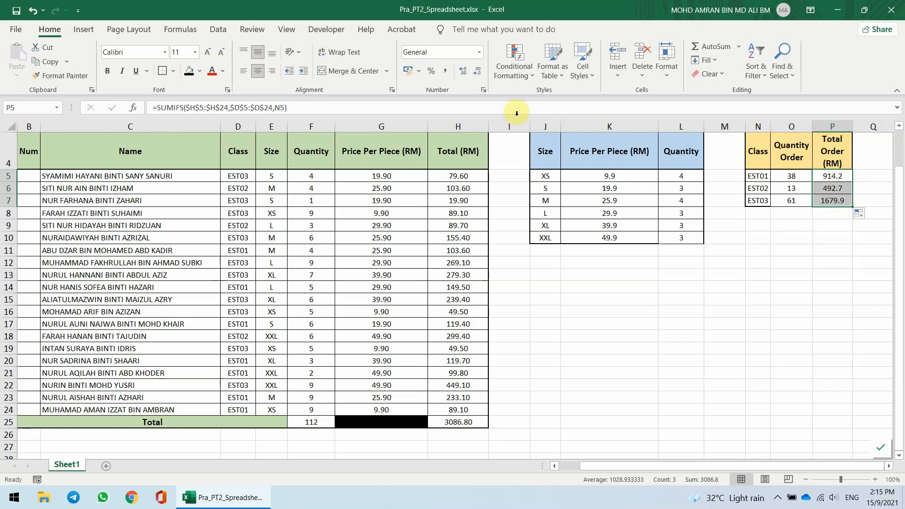
left_click(462, 73)
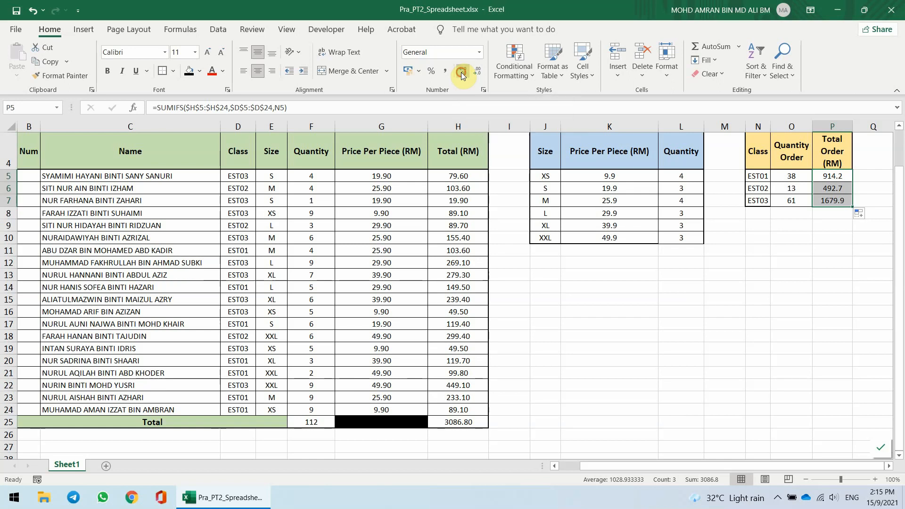
left_click(752, 273)
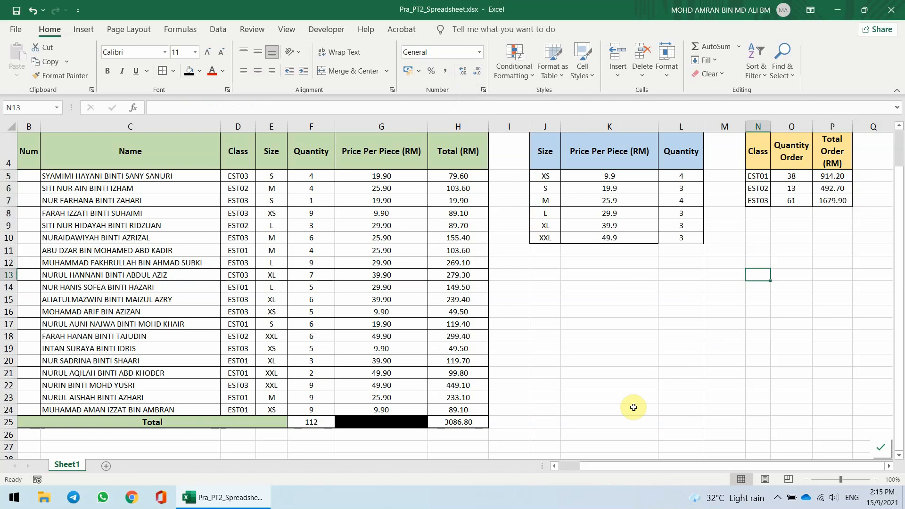
scroll(634, 407, "up", 1)
left_click_drag(623, 462, 561, 466)
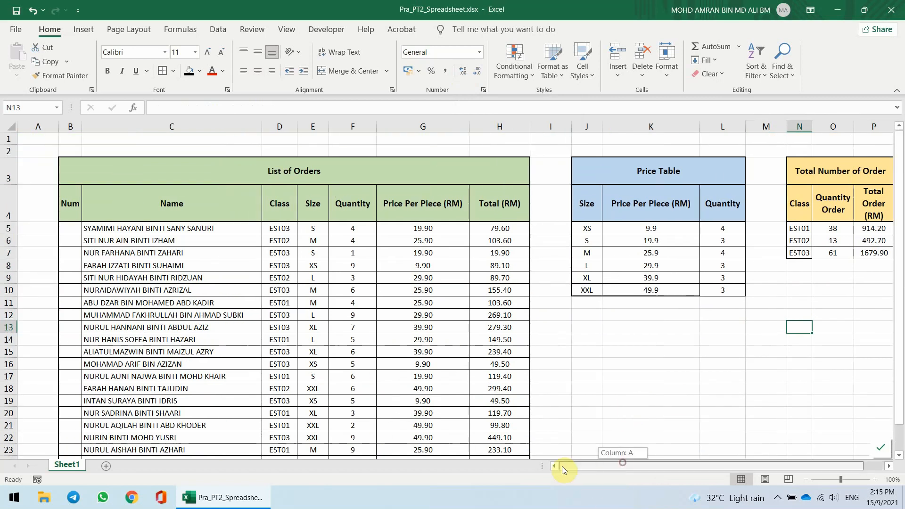
left_click_drag(900, 270, 904, 205)
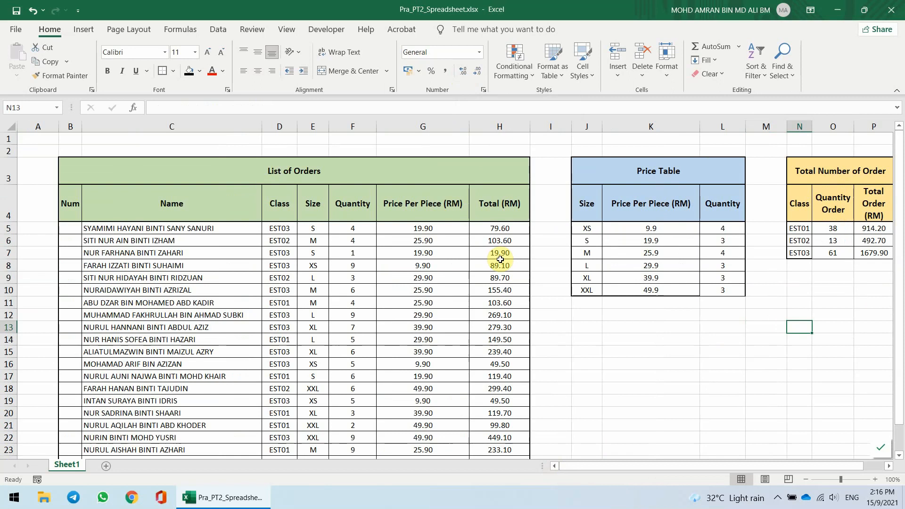